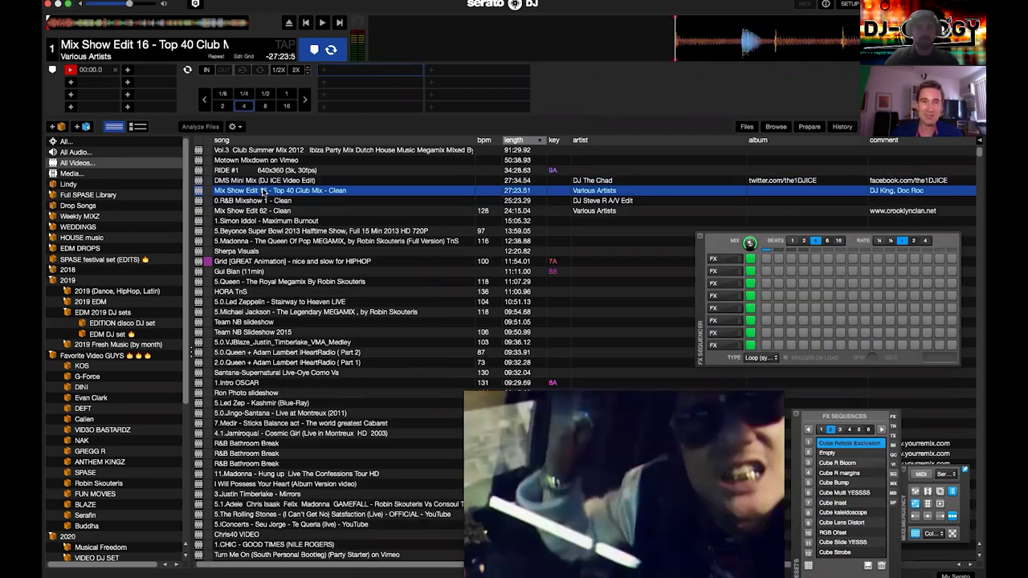
Step: Reopen the video output window and place it over the lower part of the track library
key(w)
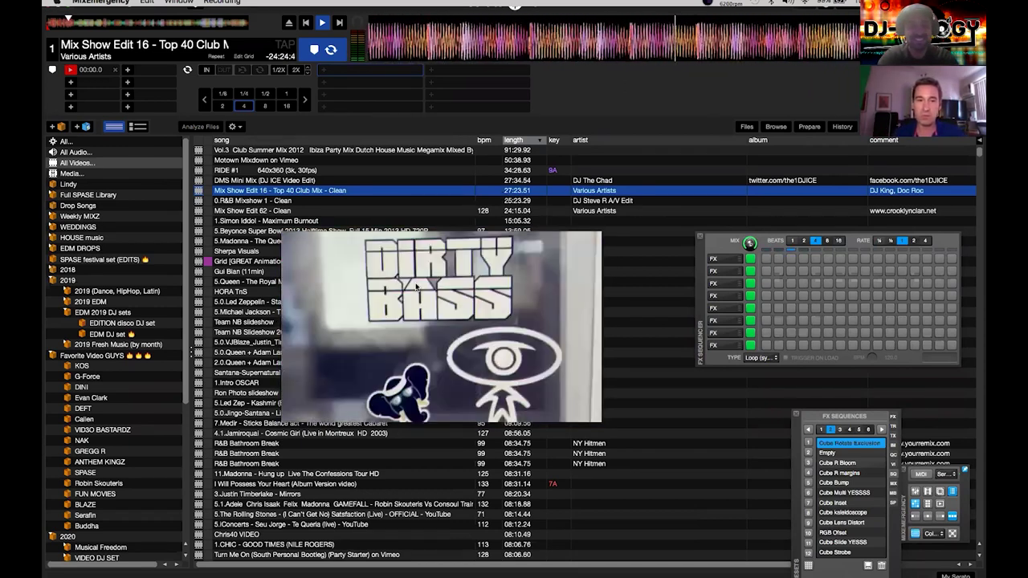
click(367, 201)
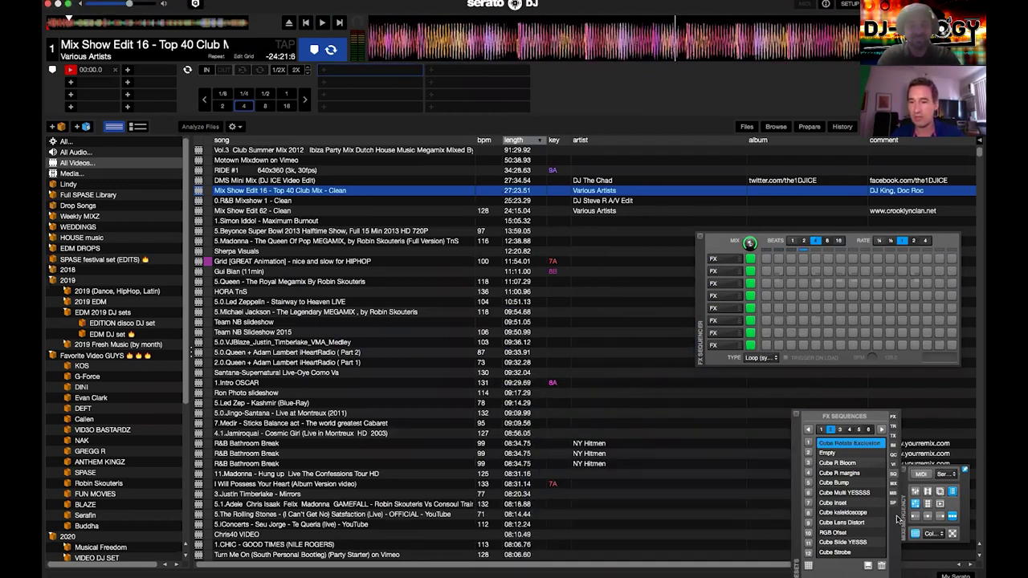
click(914, 533)
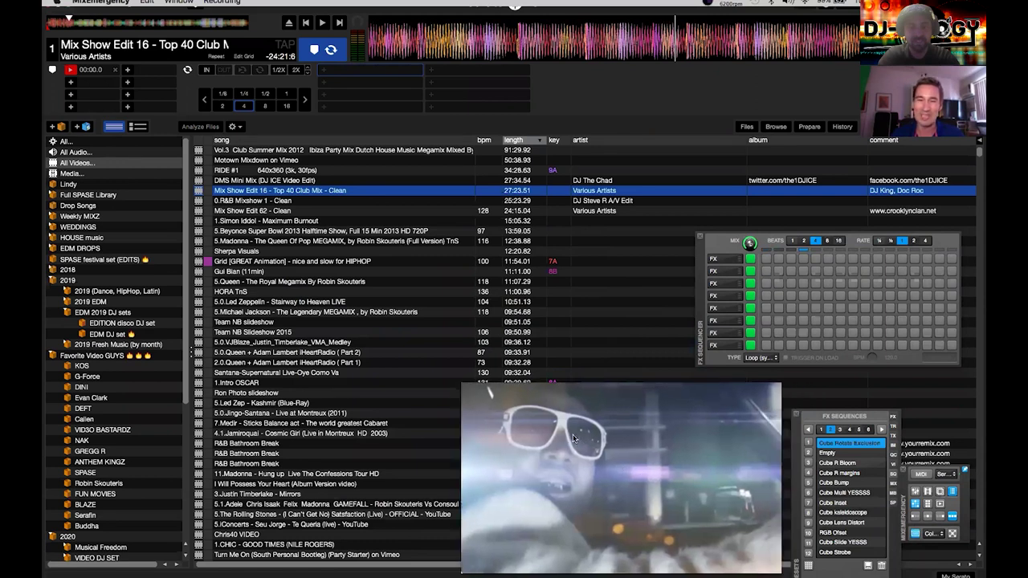
drag(565, 435, 567, 436)
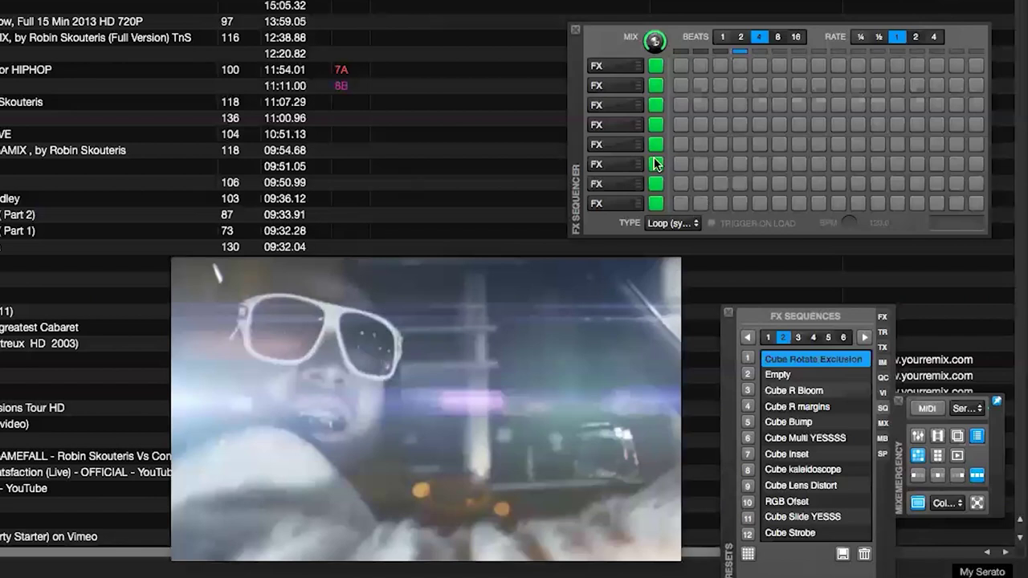
Step: Select the Empty FX sequence in slot 2 and look through the effect, transition, text, image and Q.C. overlay presets
click(747, 376)
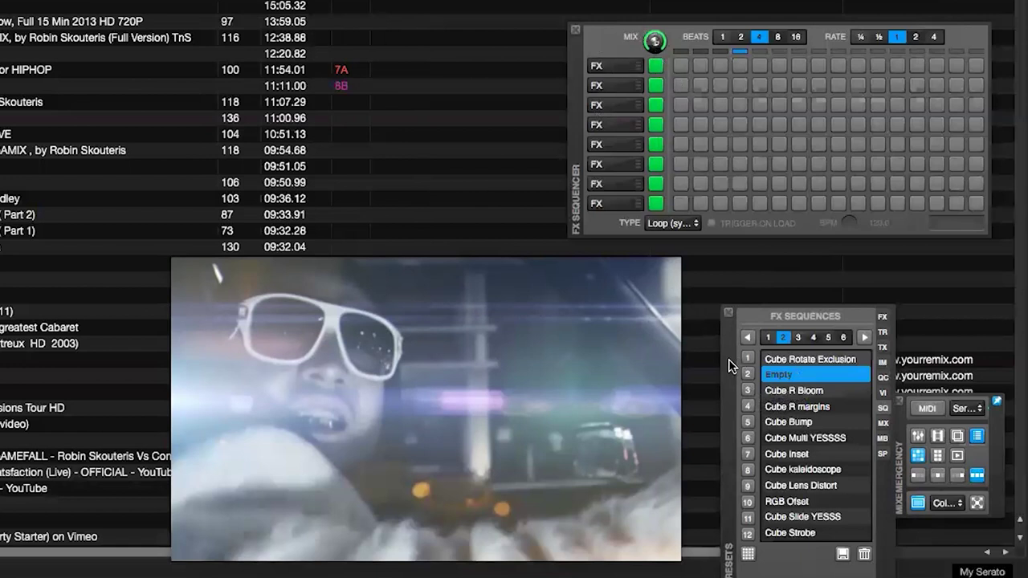
click(883, 318)
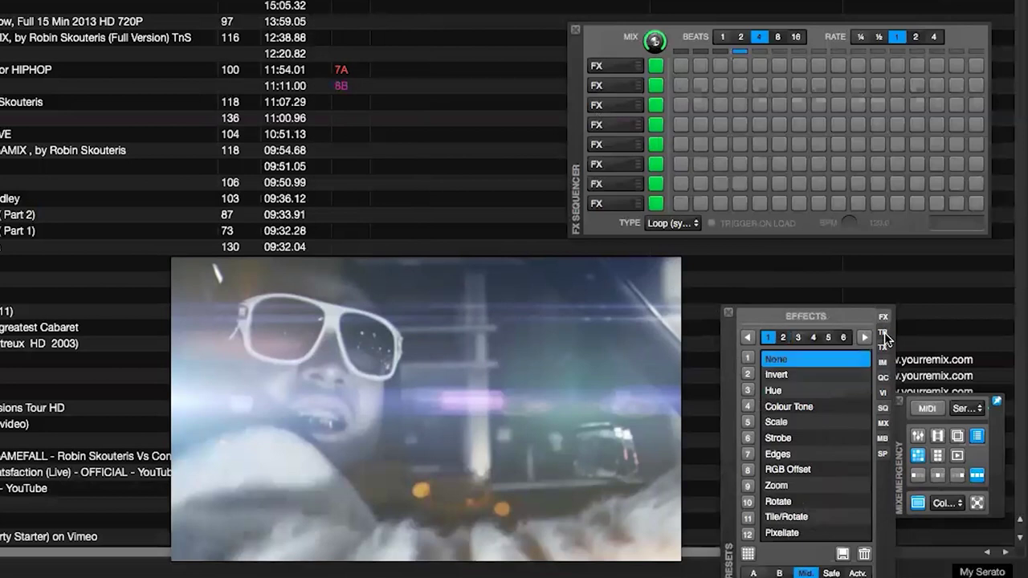
click(883, 331)
click(882, 346)
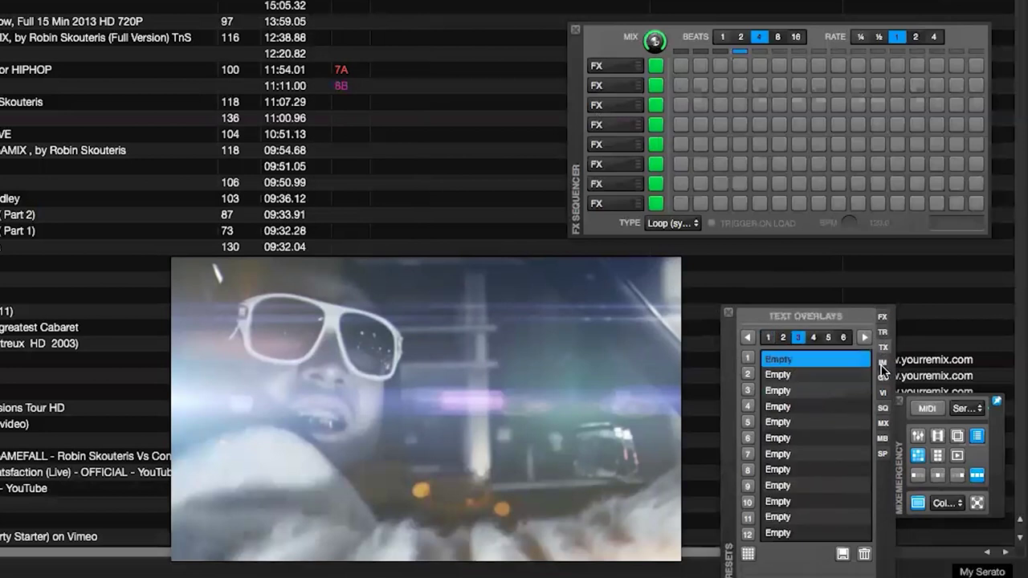
click(882, 362)
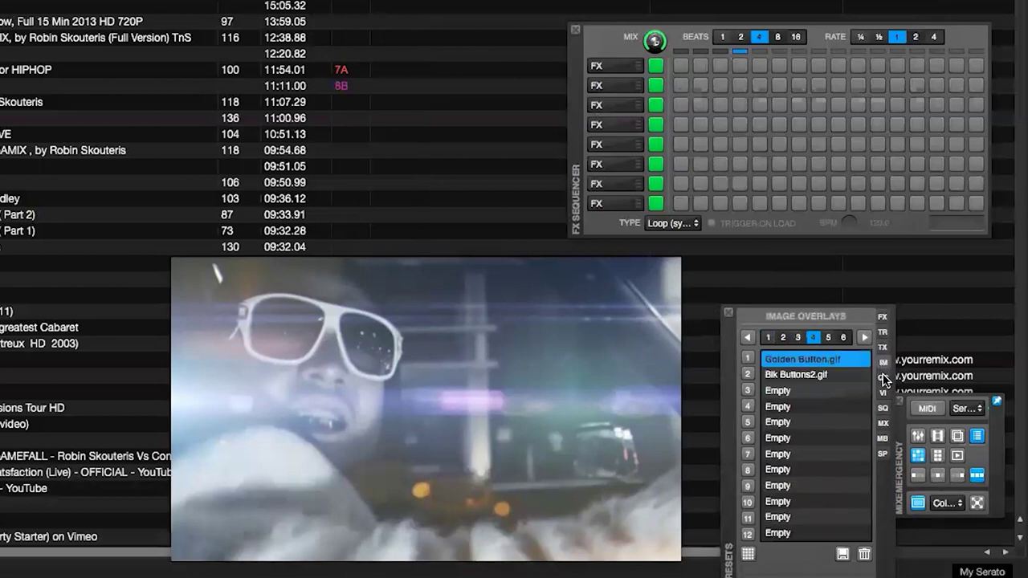
click(882, 379)
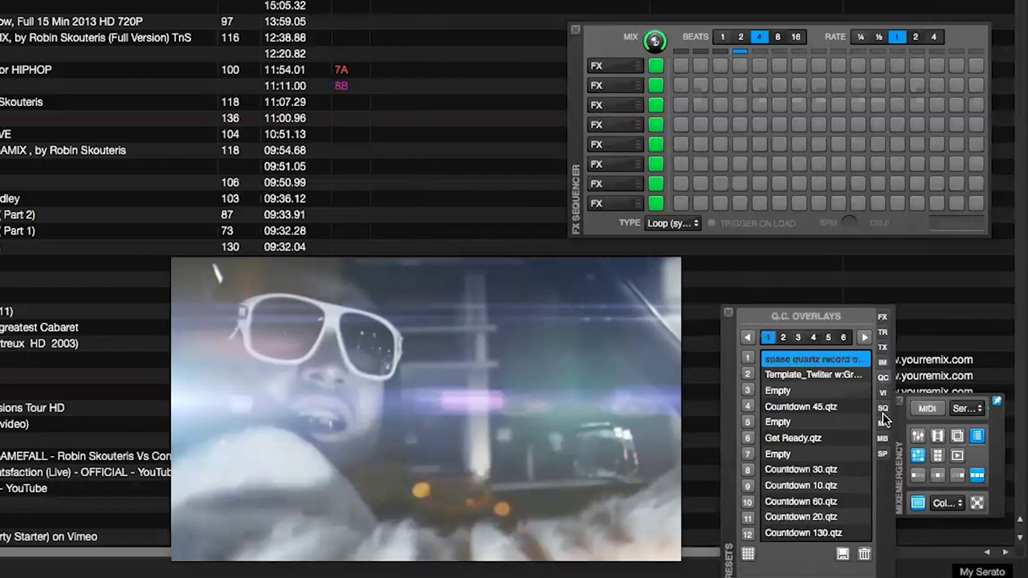
click(881, 409)
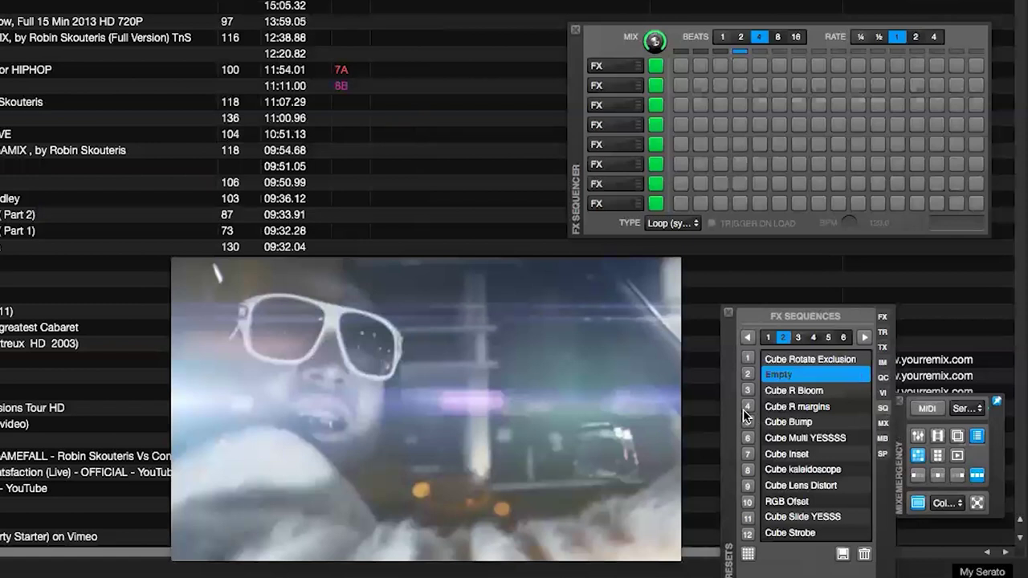
Step: Toggle the video output window and the FX Sequencer off and back on
click(920, 505)
click(920, 505)
click(918, 457)
click(920, 459)
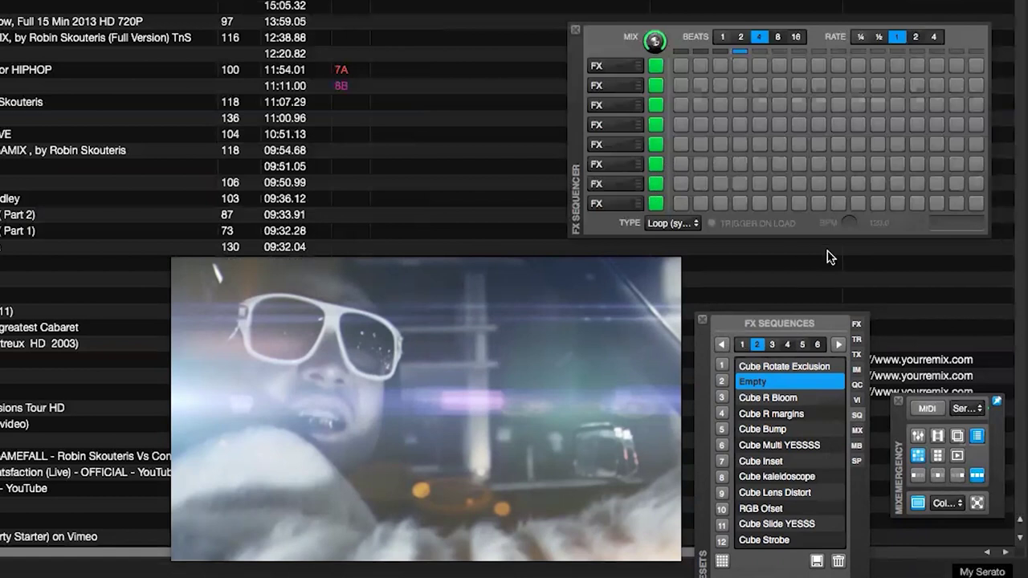
Step: Place the presets window just below the FX Sequencer and switch the FX sequences to bank 3
drag(702, 396, 704, 341)
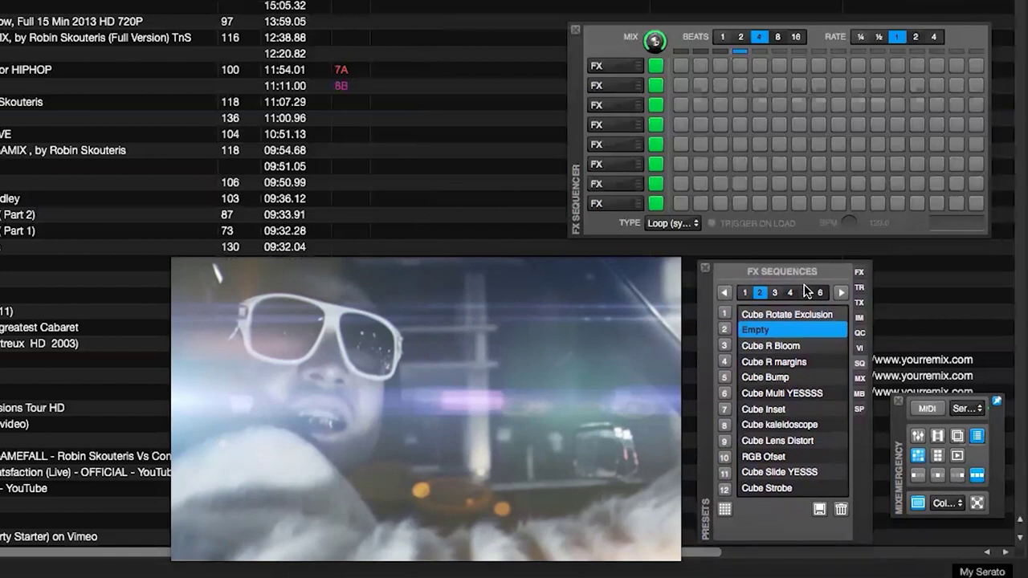
click(775, 293)
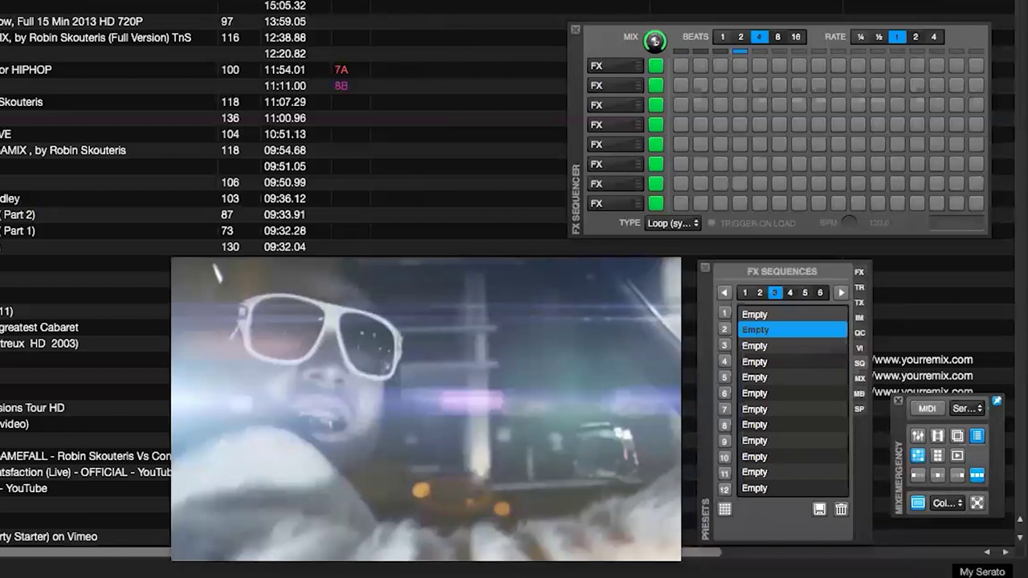
Step: Assign the Cube Rotate effect to the first row of the FX Sequencer
click(627, 70)
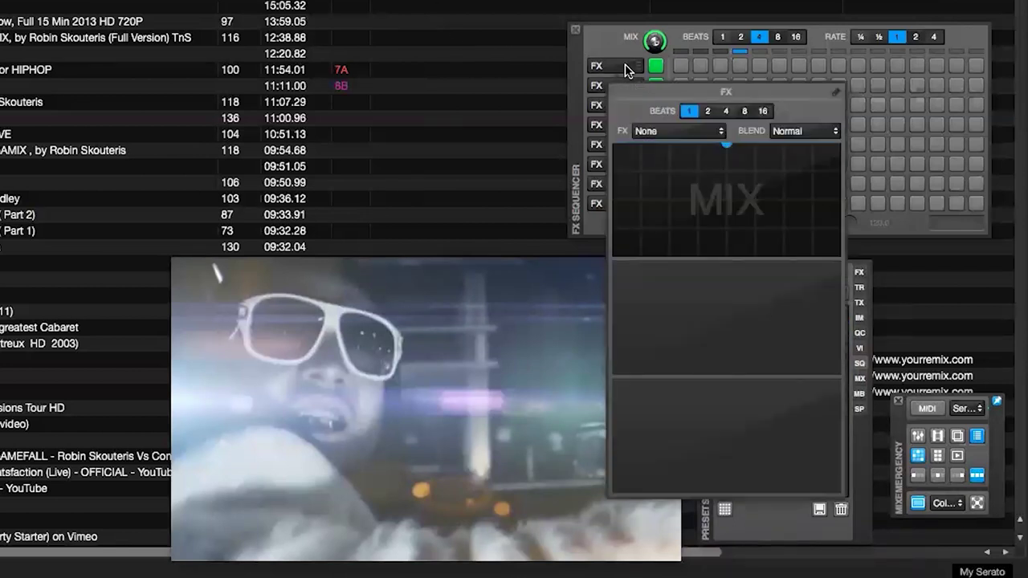
click(696, 133)
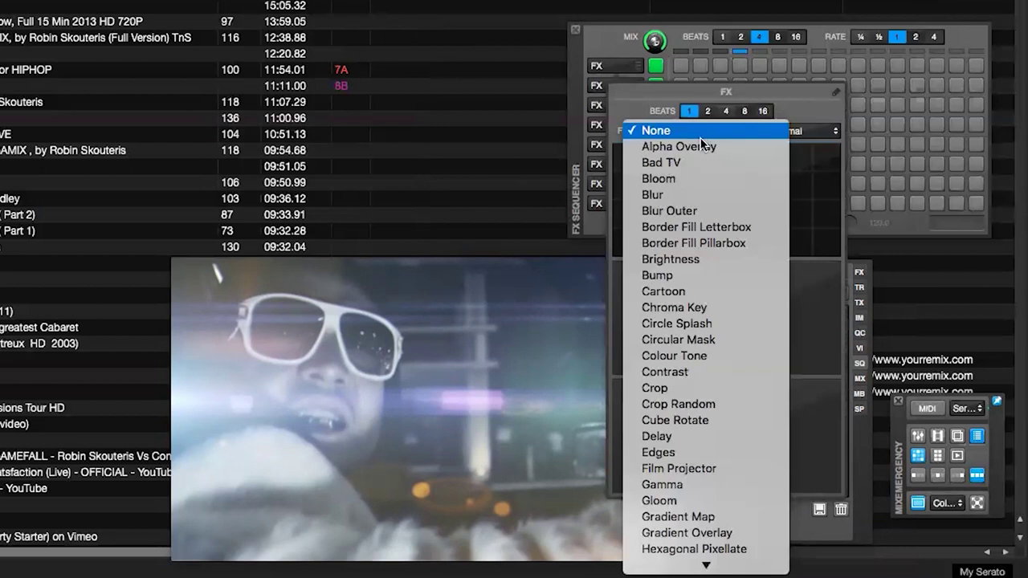
scroll(687, 307, down, 10)
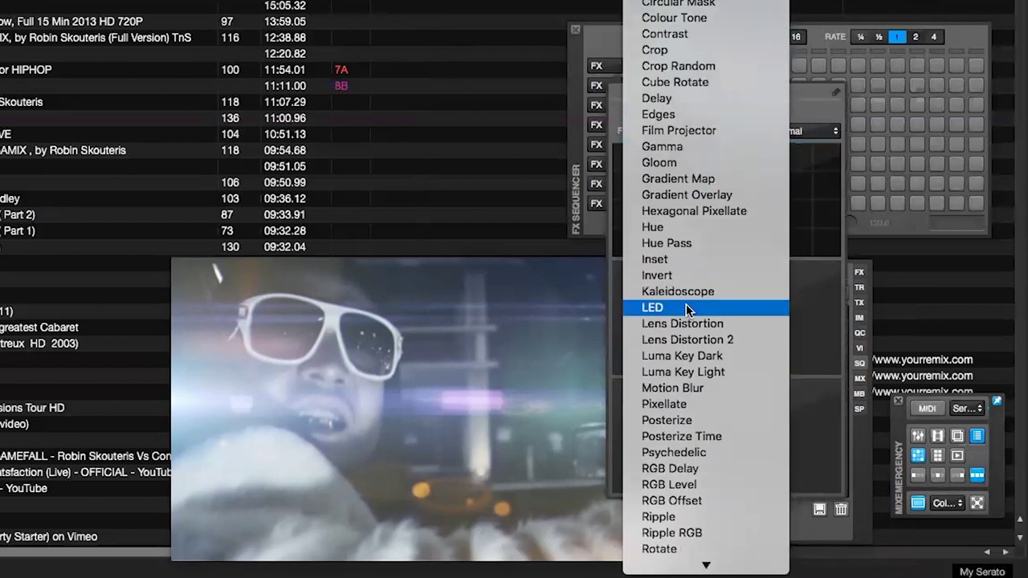
scroll(686, 308, down, 4)
scroll(686, 305, down, 2)
scroll(685, 305, up, 2)
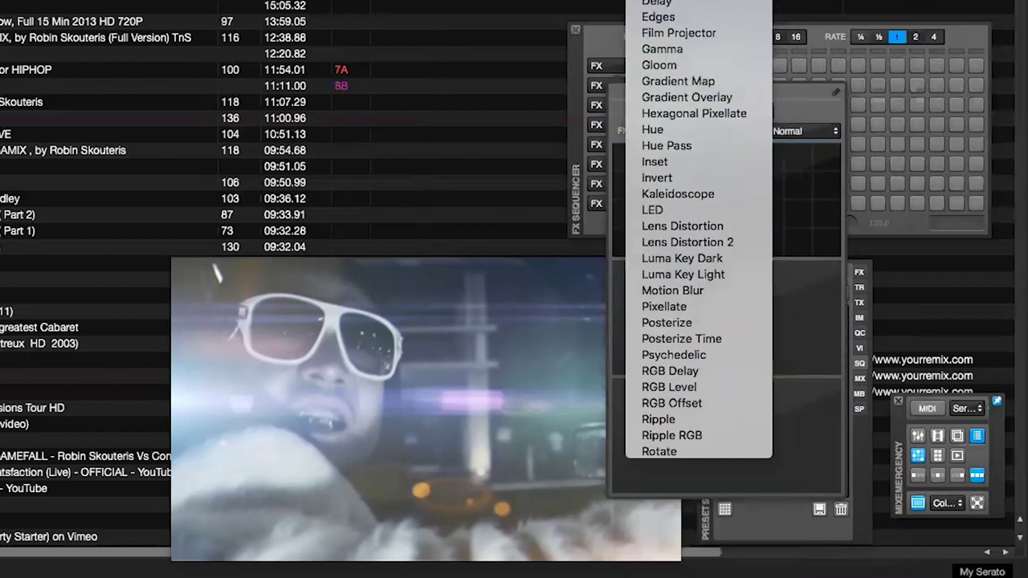
click(700, 96)
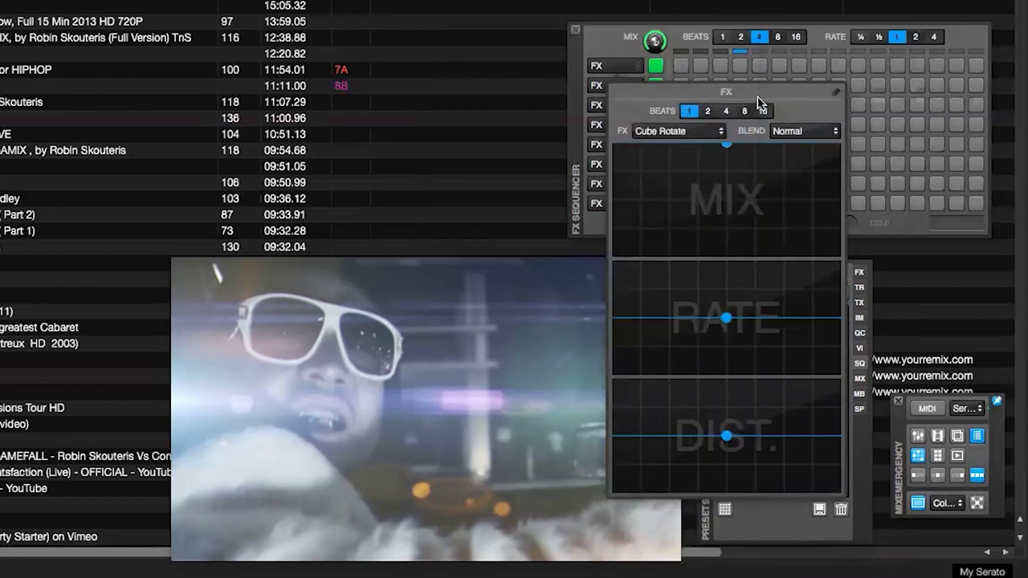
Step: Rename the first sequencer row to Cube and close its effect settings
click(836, 94)
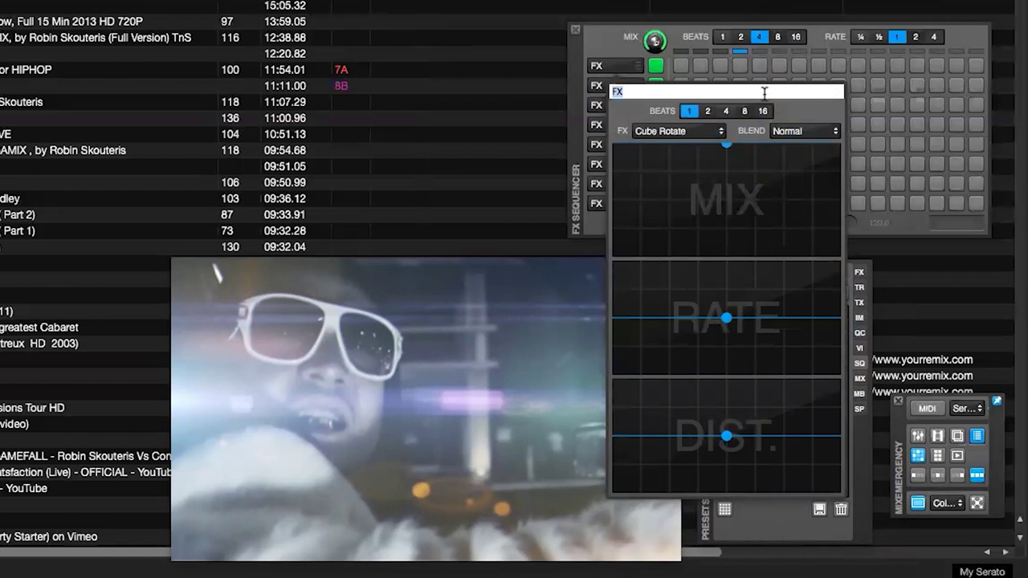
text(Cu)
key(Return)
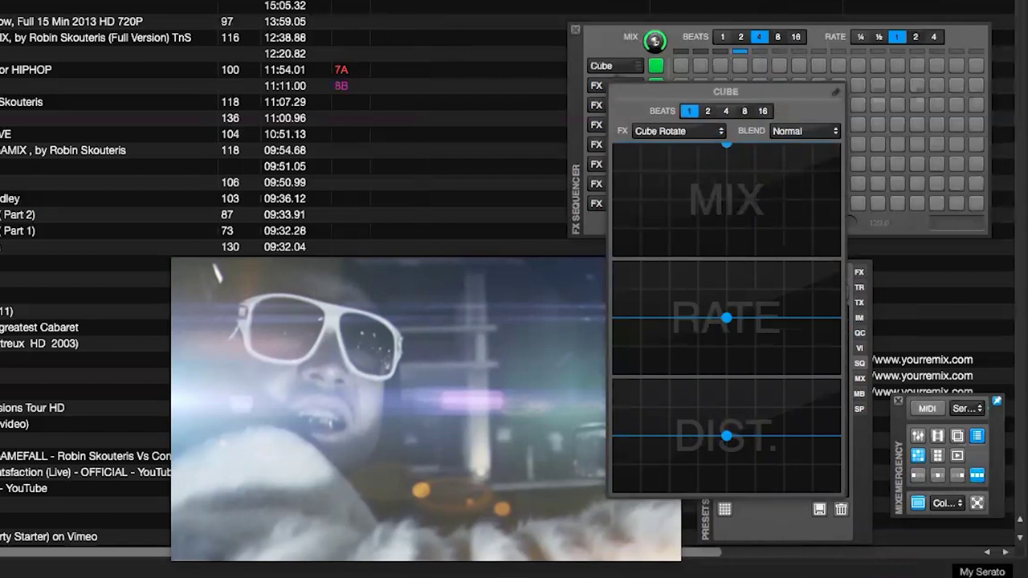
click(608, 67)
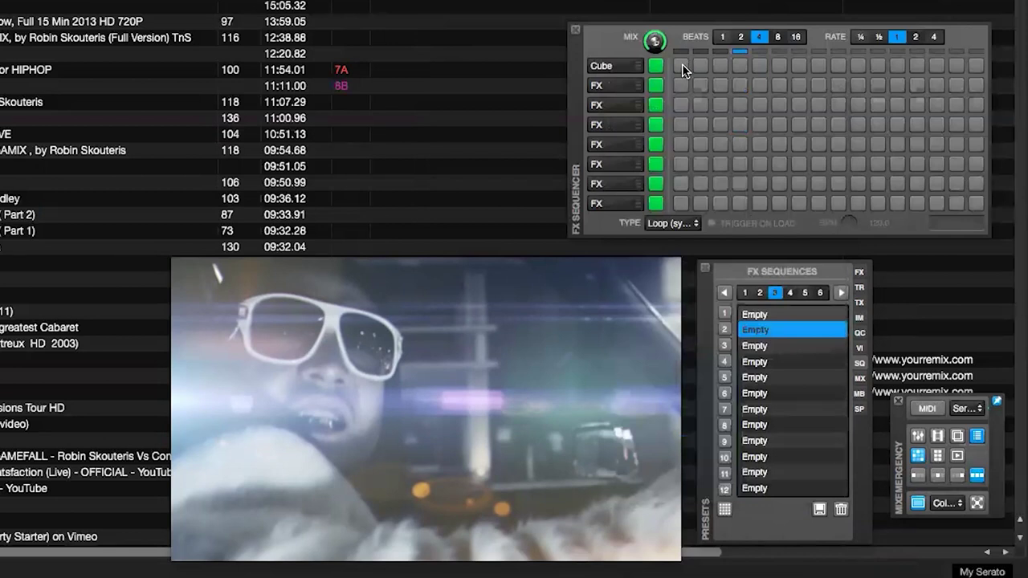
Step: Activate the first four steps of the Cube row and show the video output window
click(720, 66)
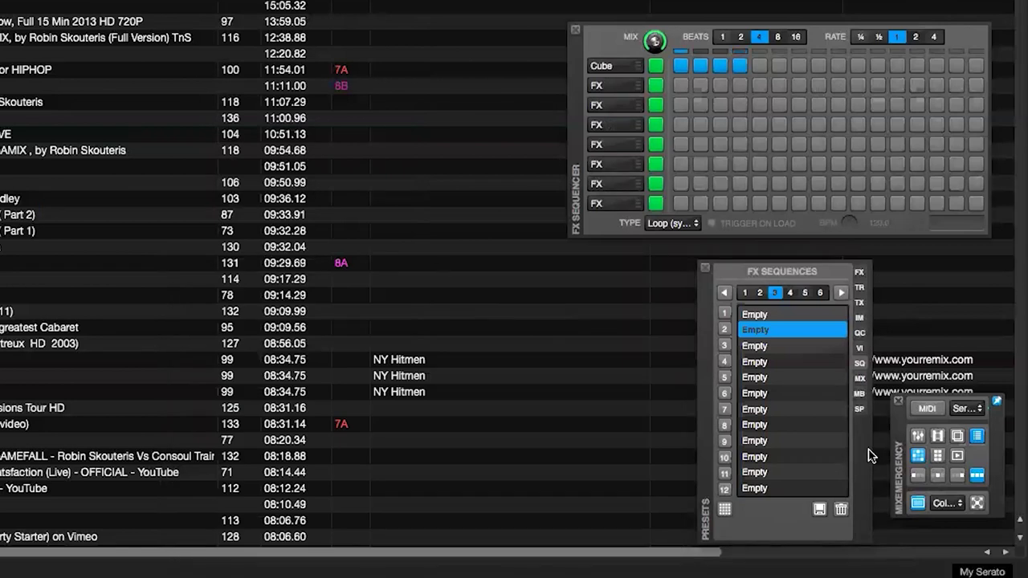
click(917, 505)
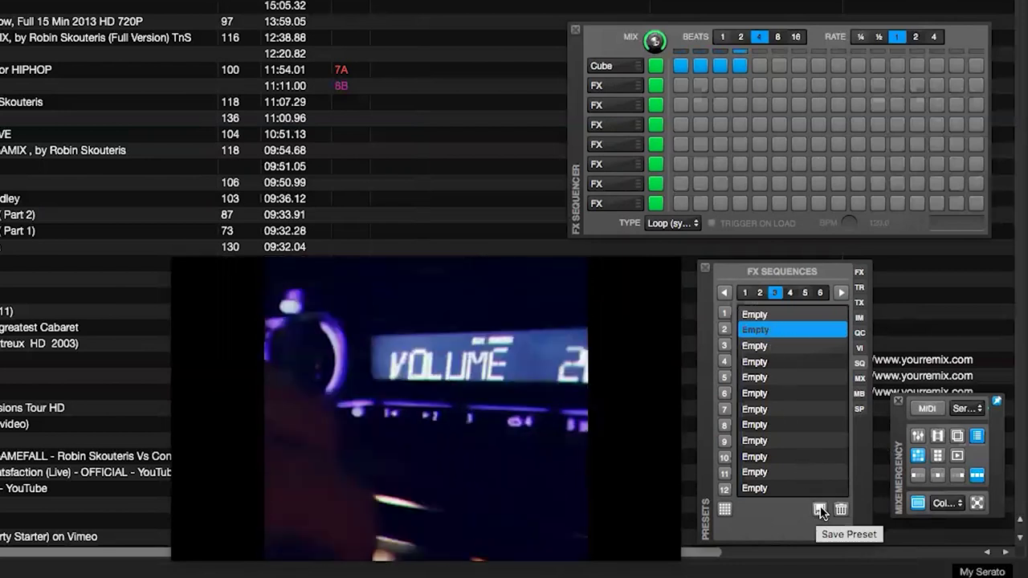
Step: Save the sequence as a preset in slot 2 of bank 3 and compare it with bank 2
click(820, 510)
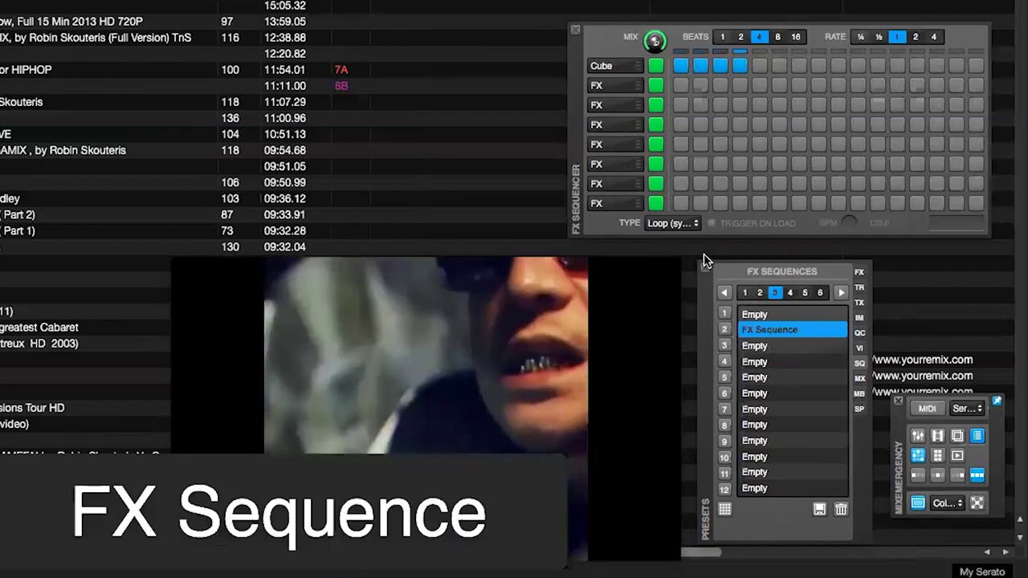
click(759, 294)
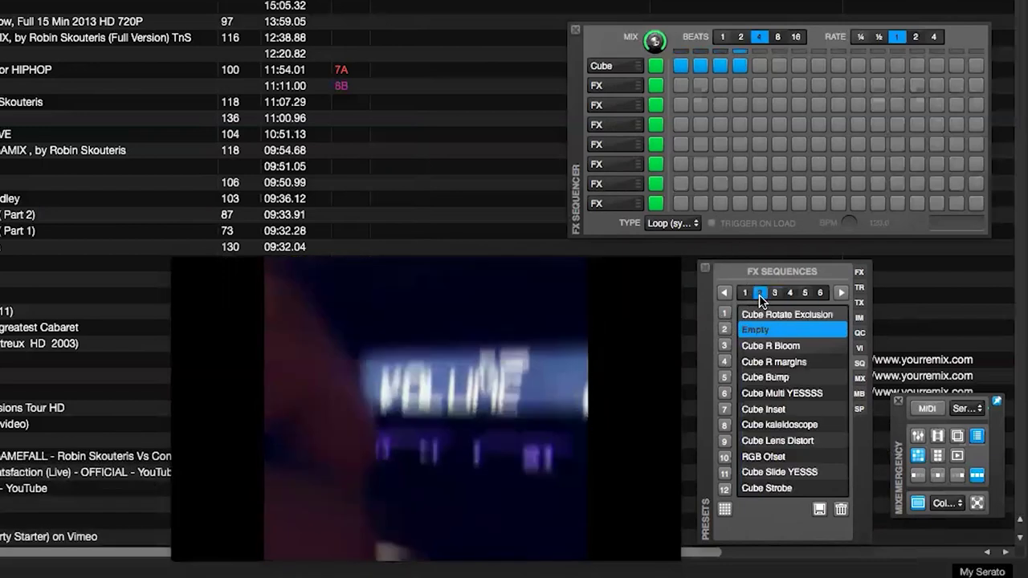
click(776, 294)
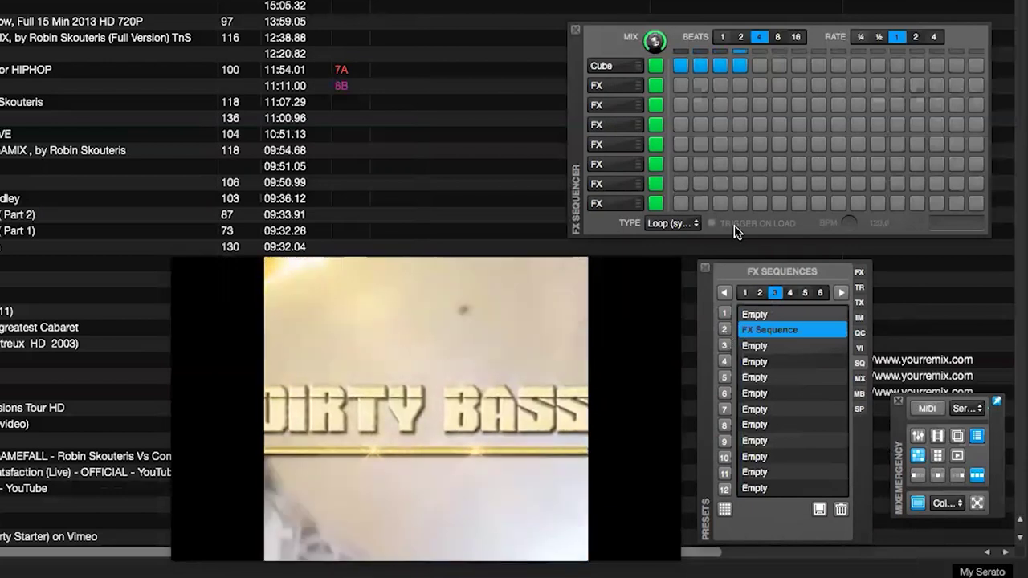
Step: Adjust the Rate curve of the Cube effect
click(618, 68)
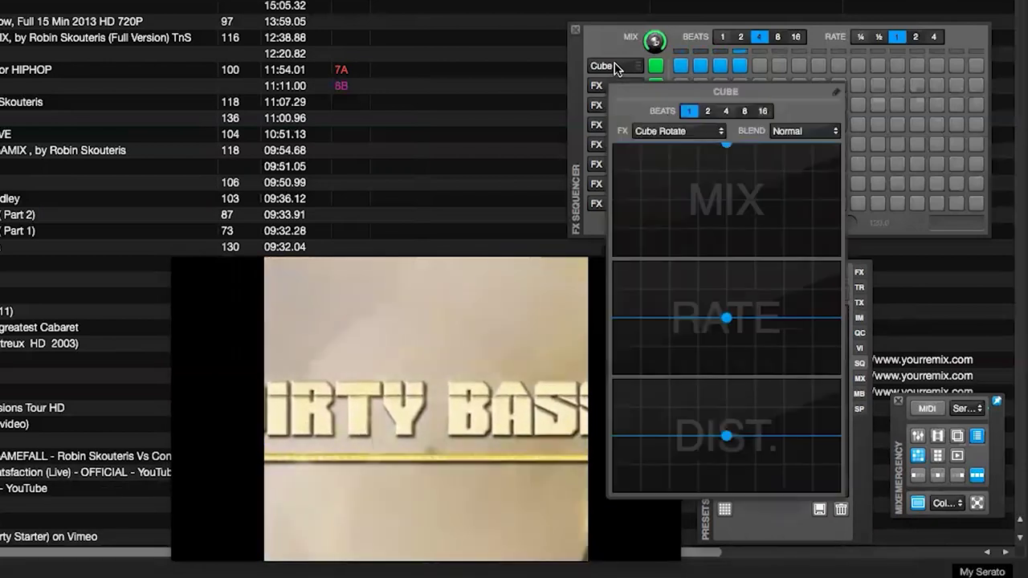
mouse_move(728, 312)
mouse_down()
mouse_move(726, 280)
mouse_move(725, 315)
mouse_up()
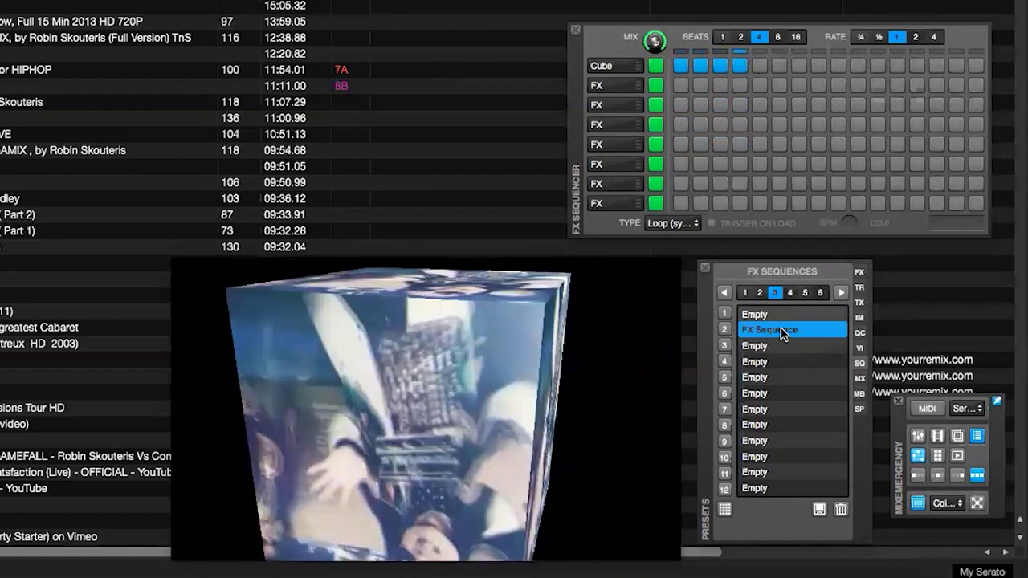
Step: Try to rename the slot 2 FX sequence preset to "Cube 1" and save it
double_click(781, 327)
text(cUBE)
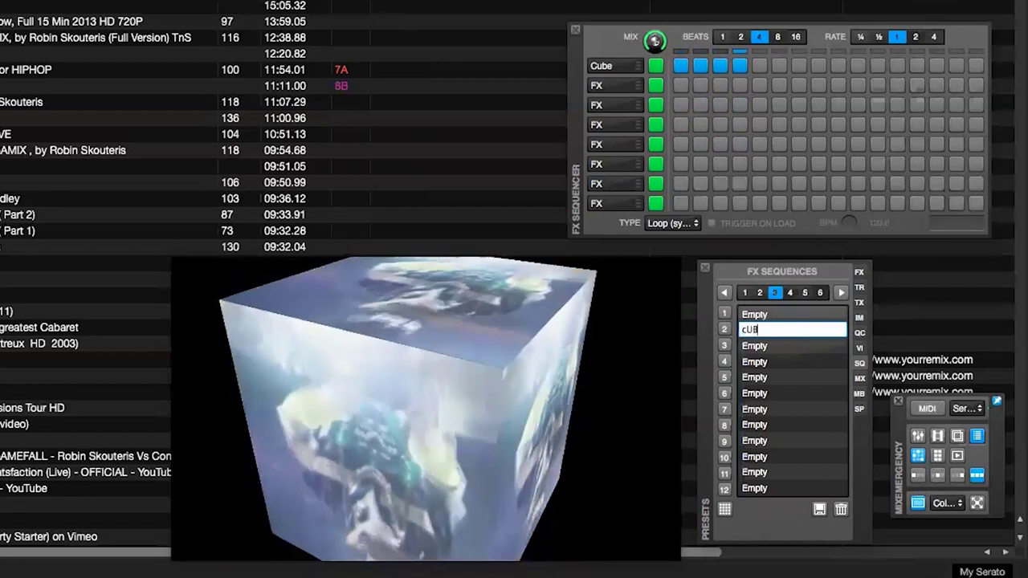
key(BackSpace)
key(BackSpace)
key(BackSpace)
key(BackSpace)
text(Cbe)
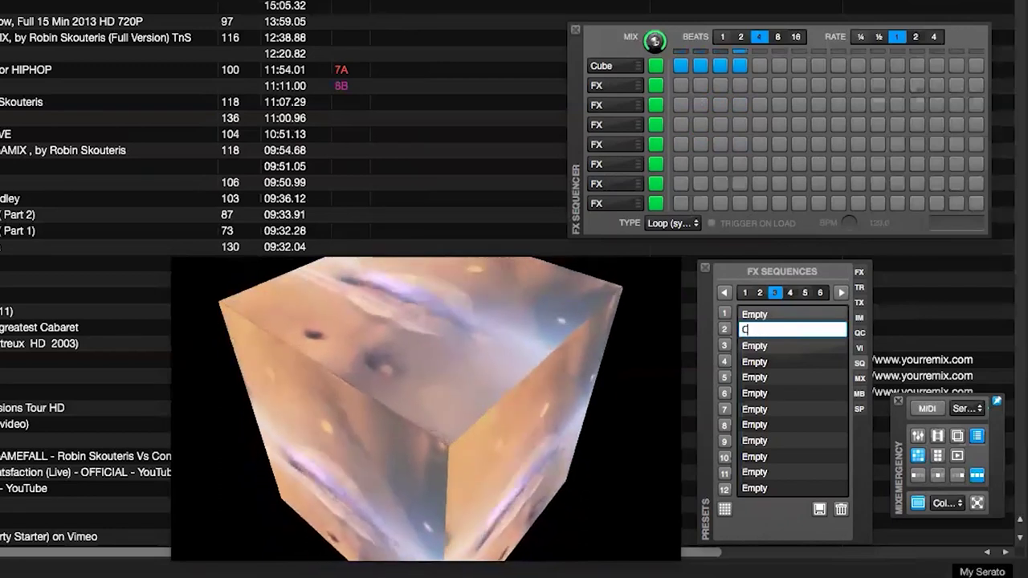
key(BackSpace)
key(BackSpace)
text(ube 1)
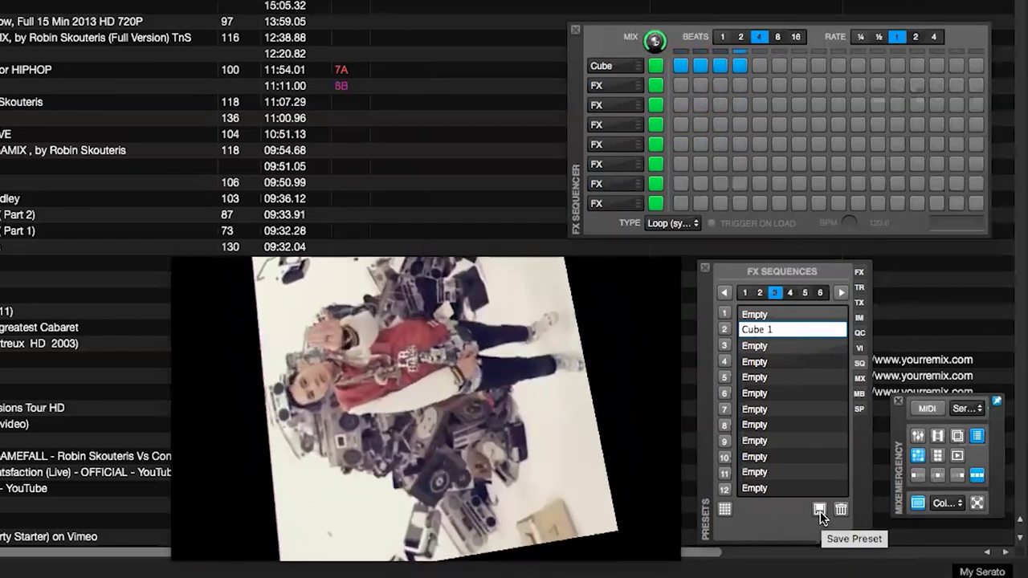
click(819, 514)
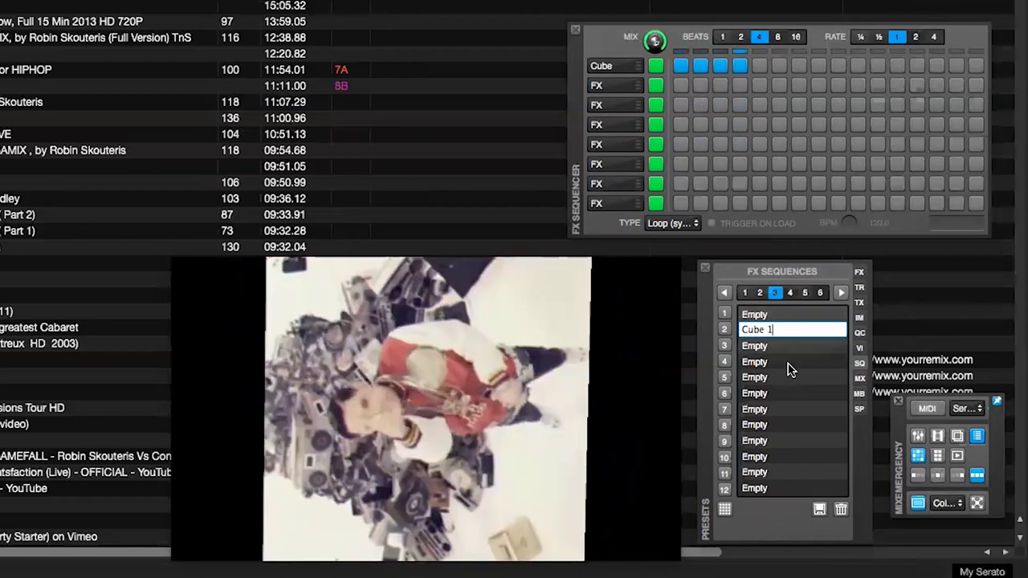
click(772, 318)
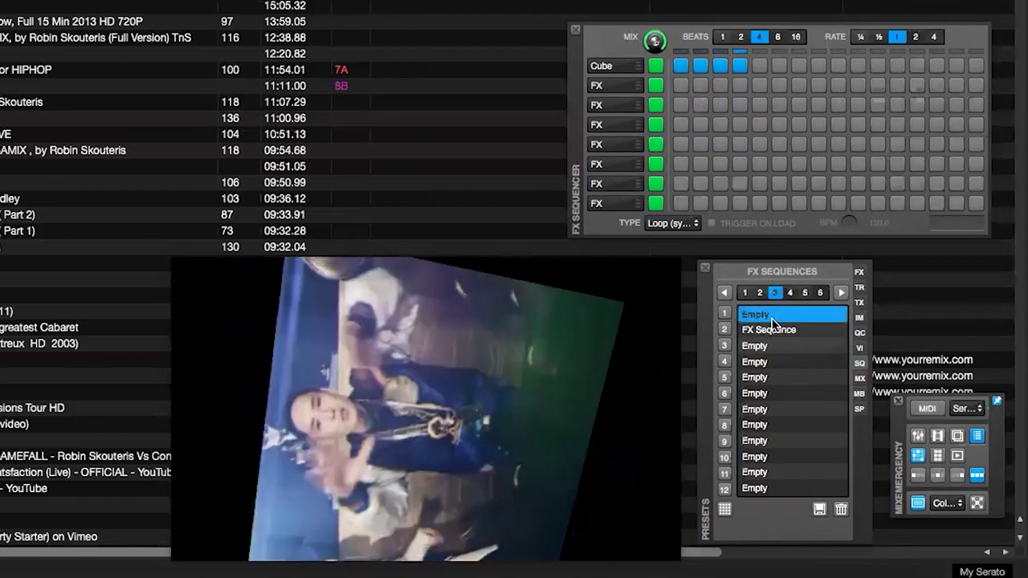
Step: Rename the FX sequence preset in slot 2 of bank 3 to "Cube 1"
click(776, 334)
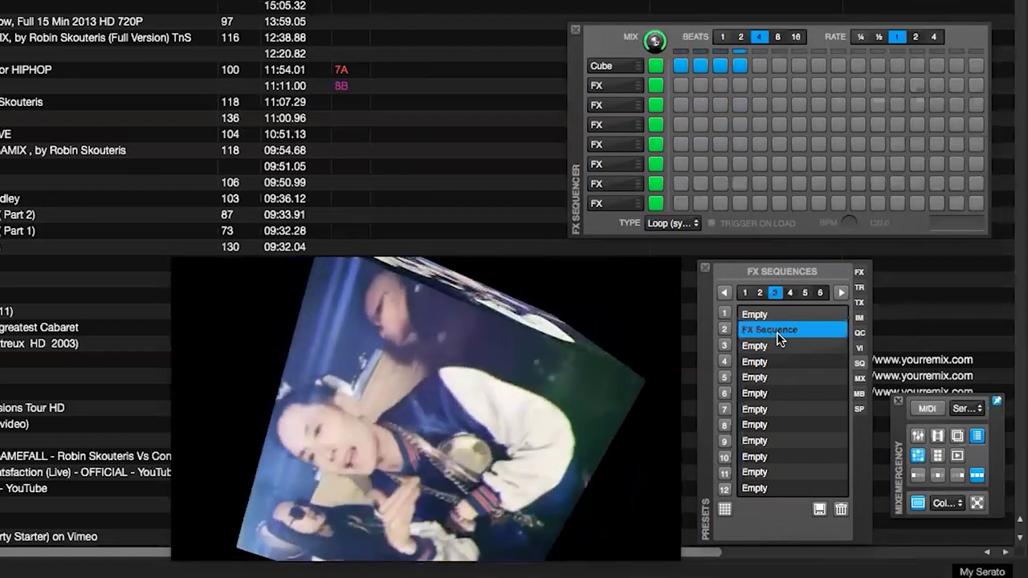
double_click(777, 336)
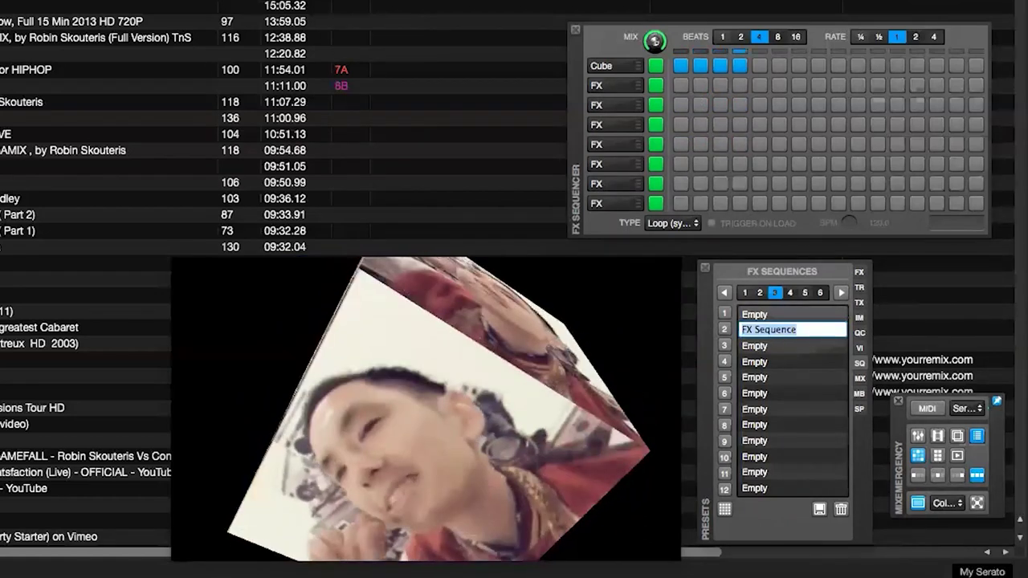
text(Cube 1)
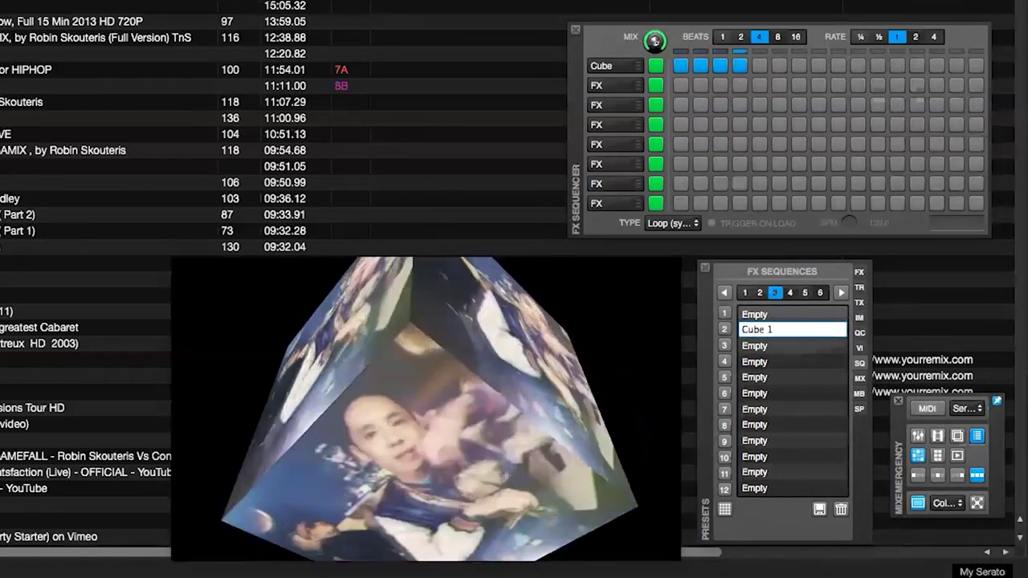
key(Return)
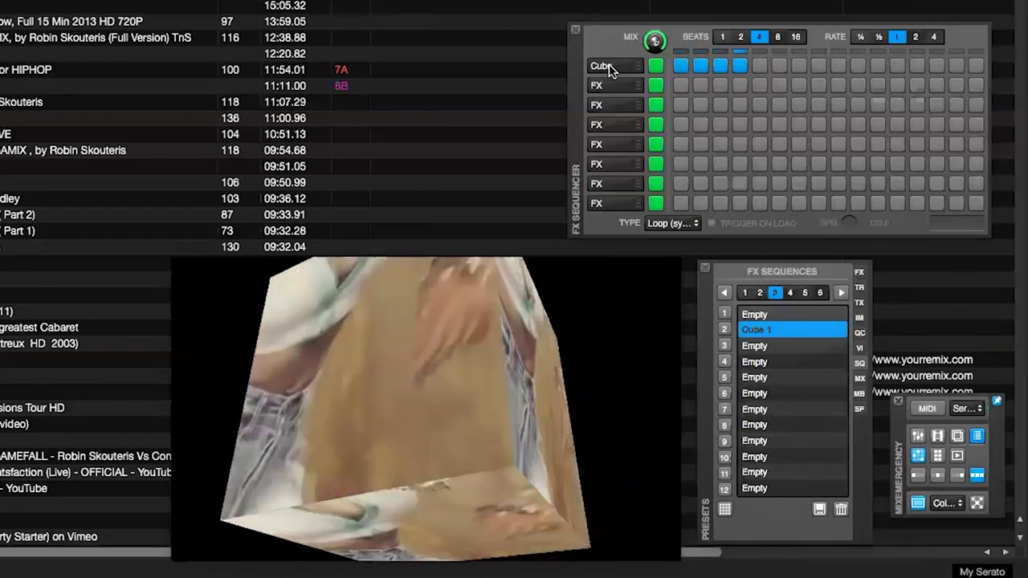
Step: Raise the Cube effect's Rate curve to maximum and its Dist. curve well above the middle, keeping Mix at full
click(613, 69)
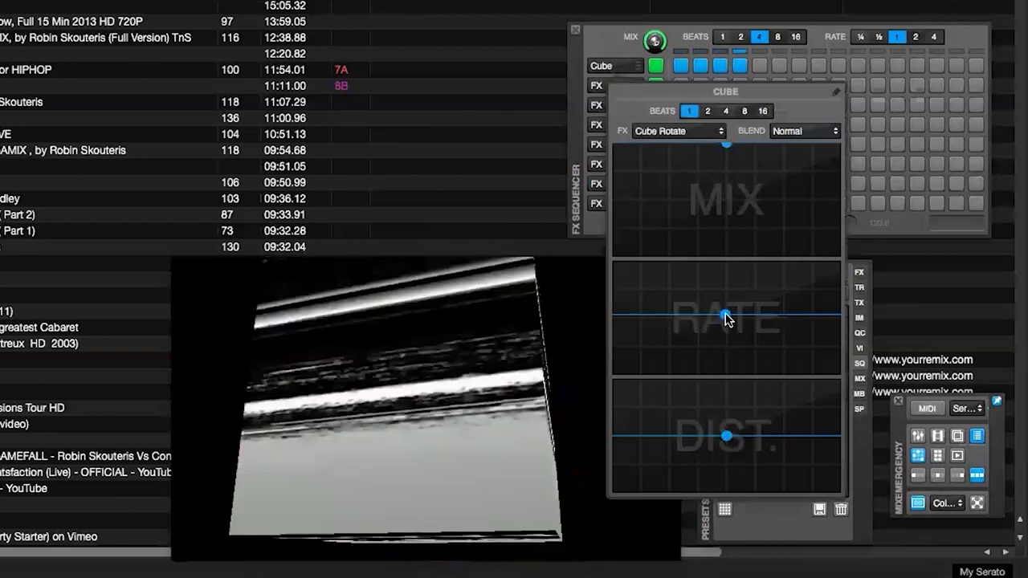
drag(723, 311, 727, 262)
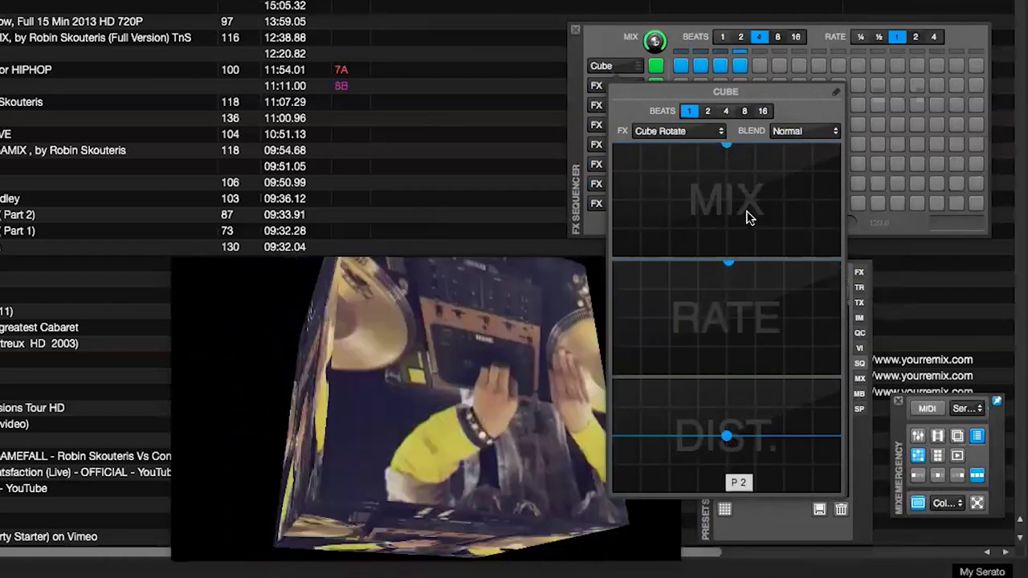
drag(729, 151, 731, 176)
drag(735, 195, 726, 112)
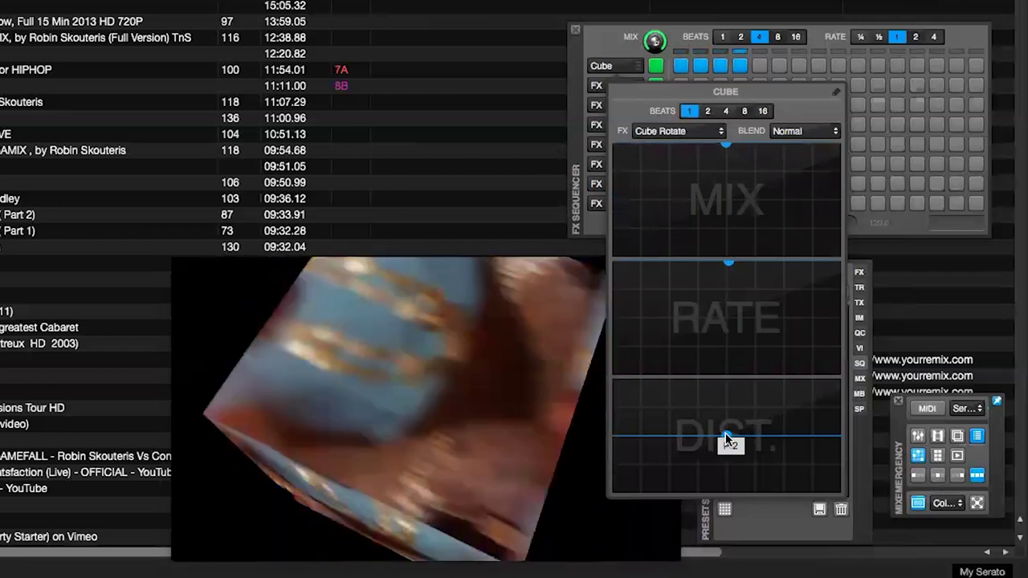
drag(726, 432, 730, 397)
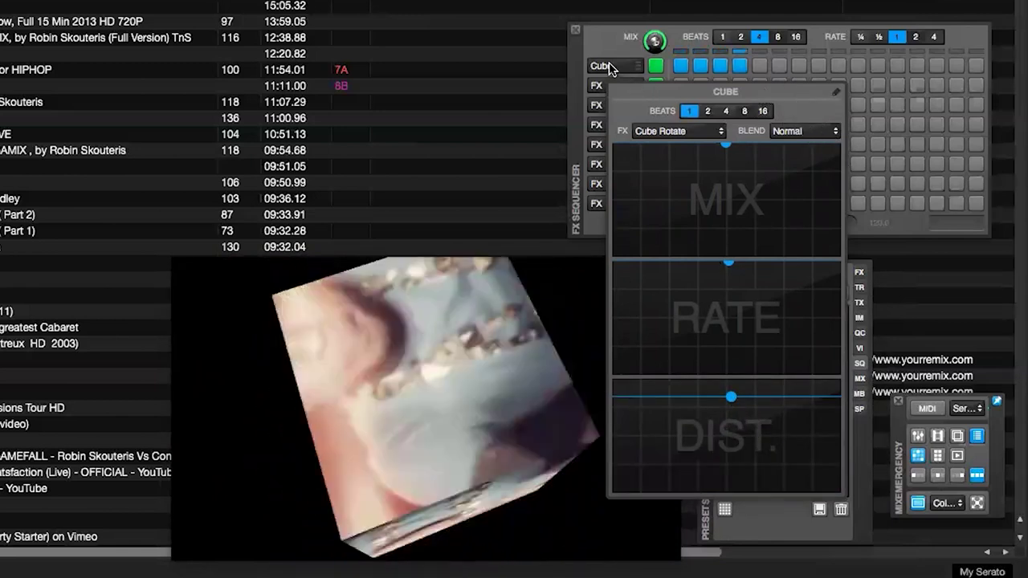
click(608, 68)
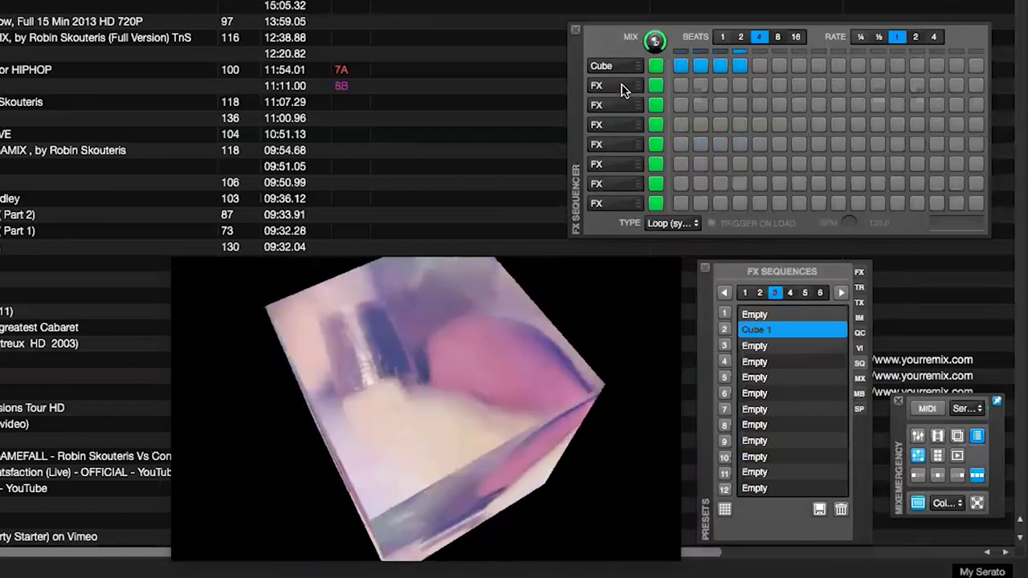
Step: Activate the first and third steps of the second FX row
click(624, 88)
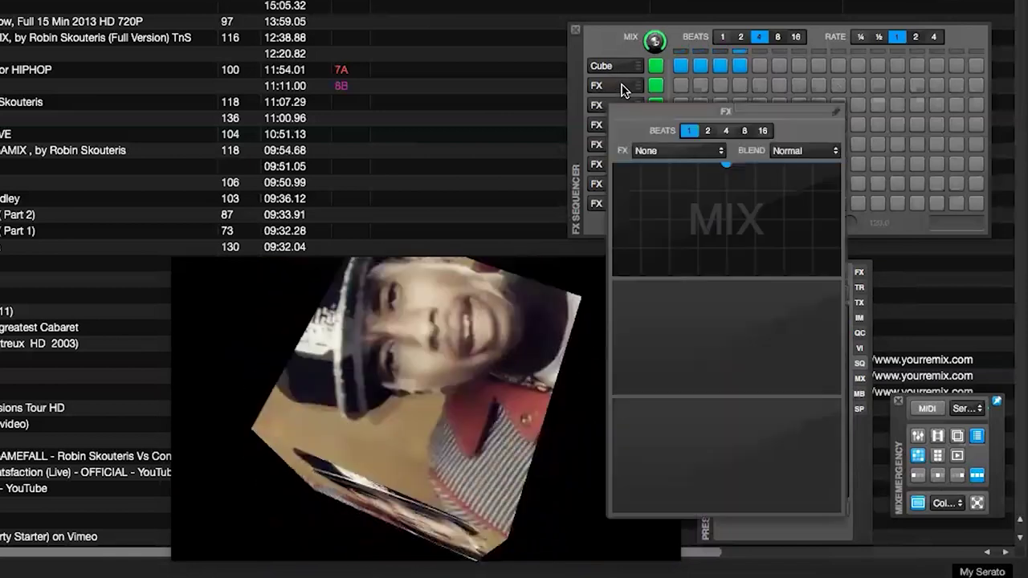
click(717, 153)
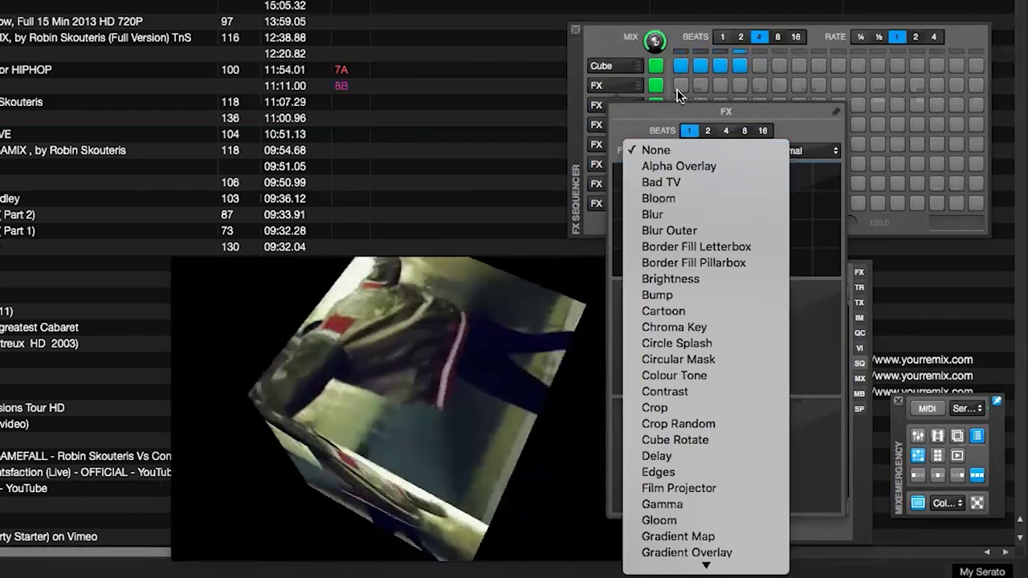
click(680, 85)
click(680, 85)
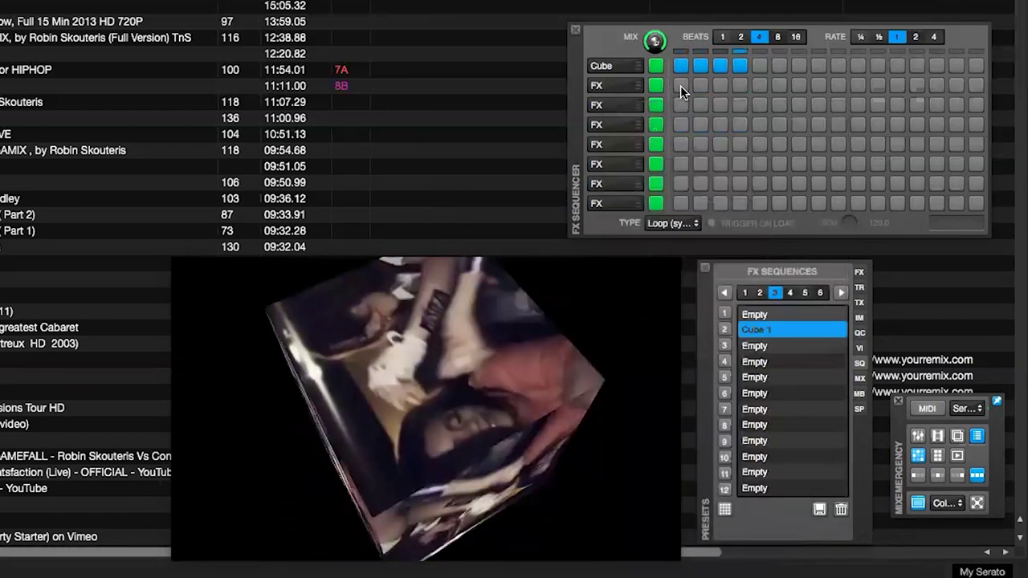
click(721, 86)
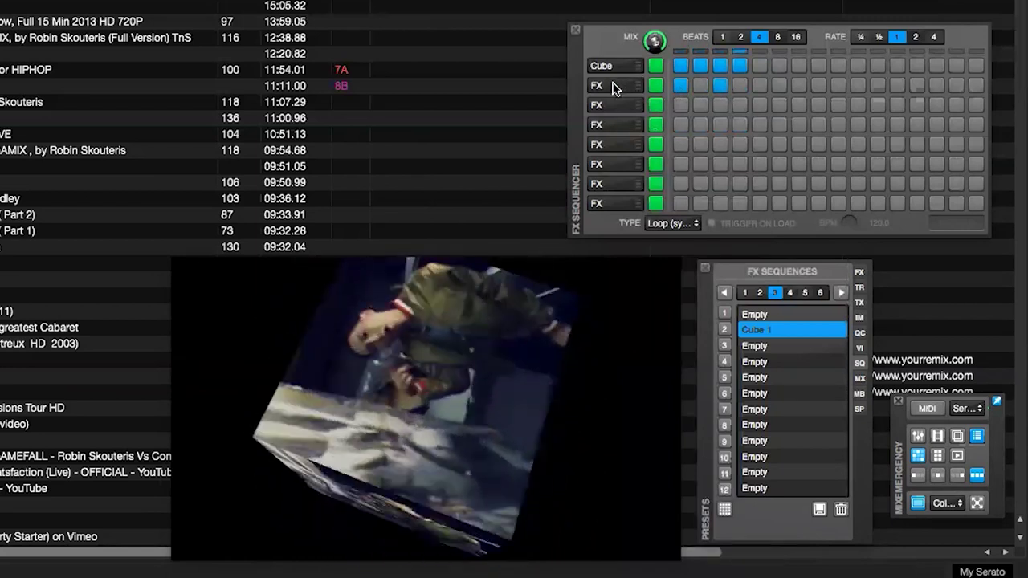
Step: Assign the Bloom effect to the second FX row
click(614, 85)
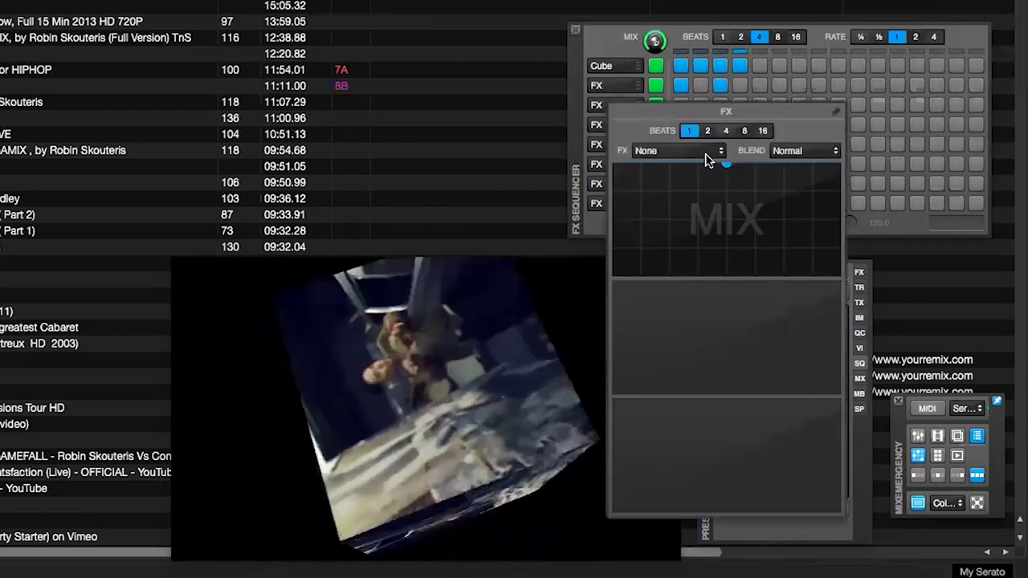
click(705, 151)
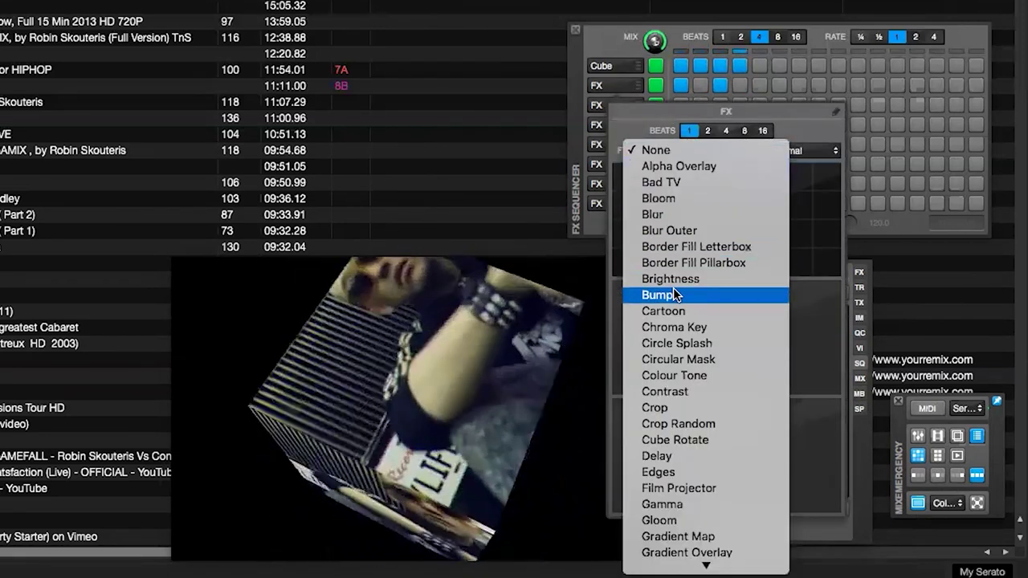
click(674, 197)
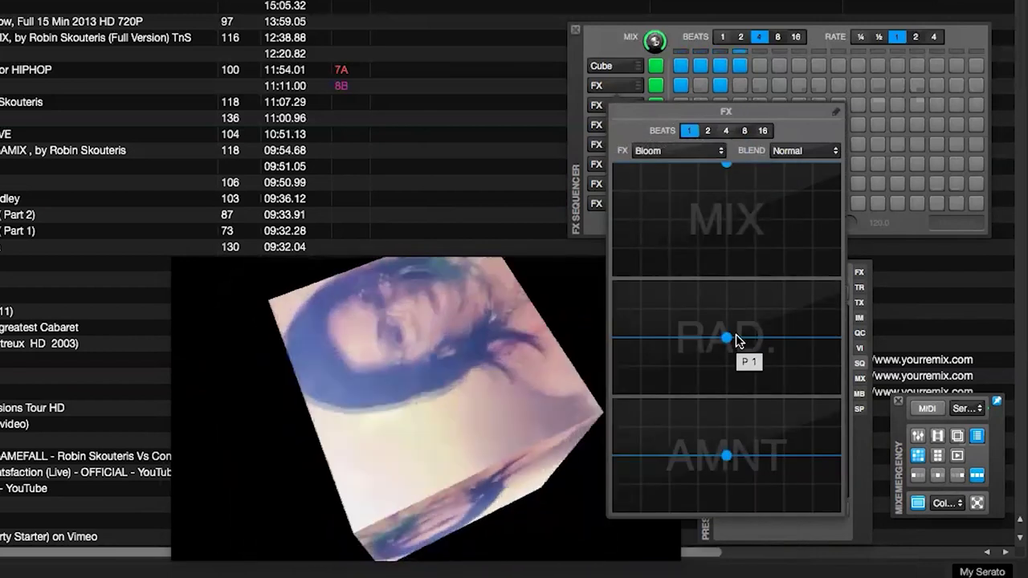
Step: Try the Bloom effect on the second row's first four steps, and return to only steps one and three
click(700, 85)
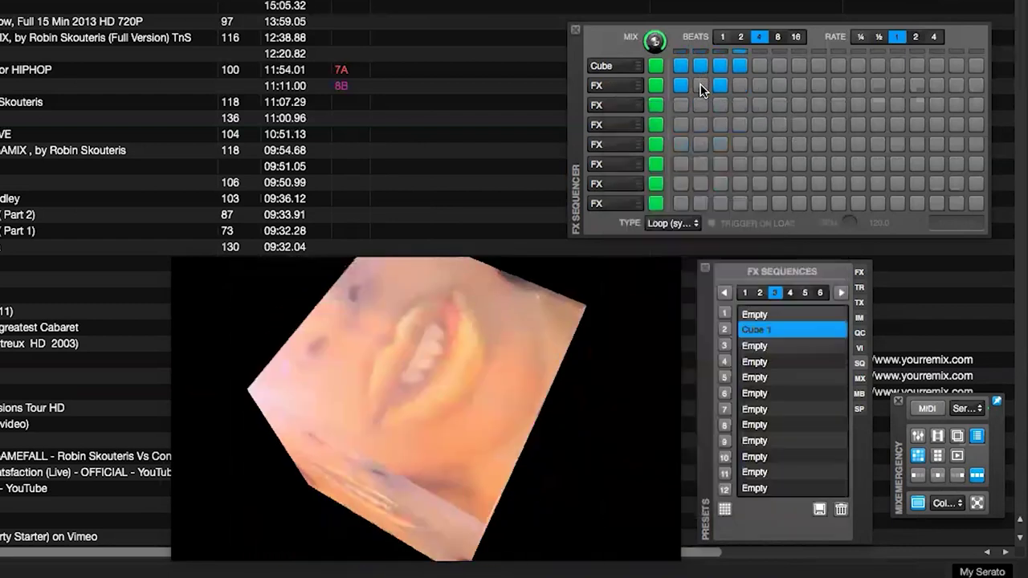
click(739, 85)
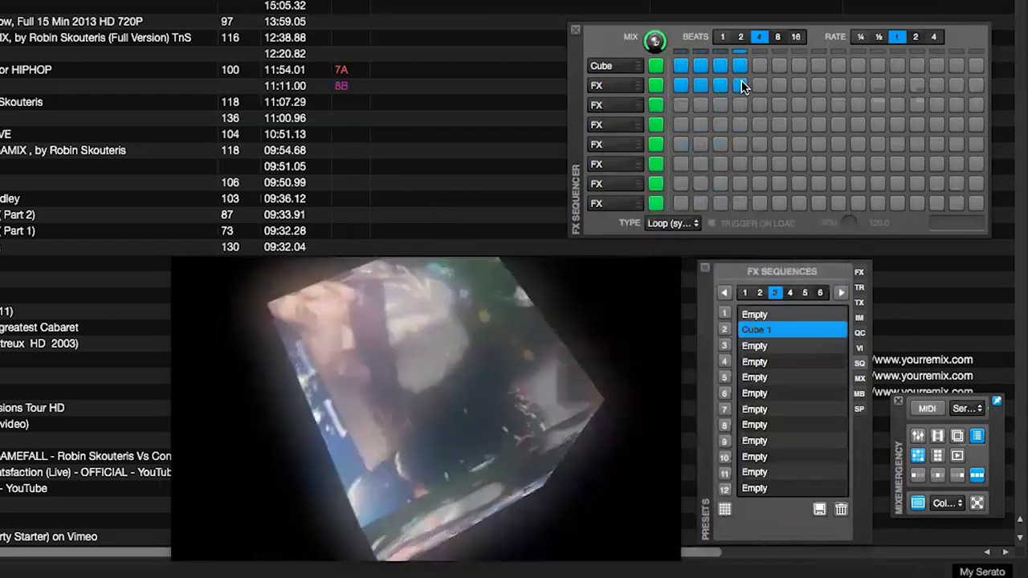
click(720, 85)
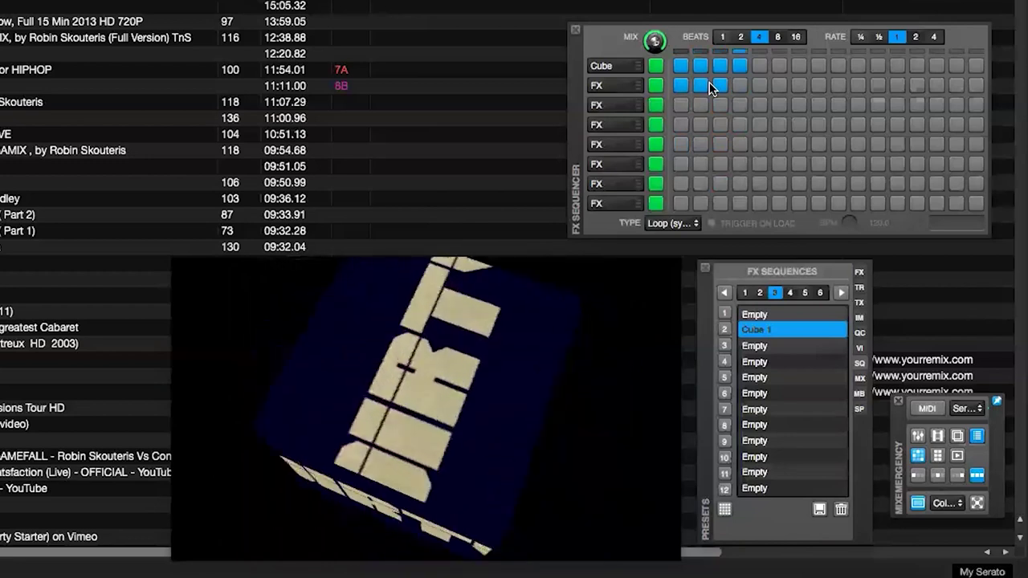
click(697, 84)
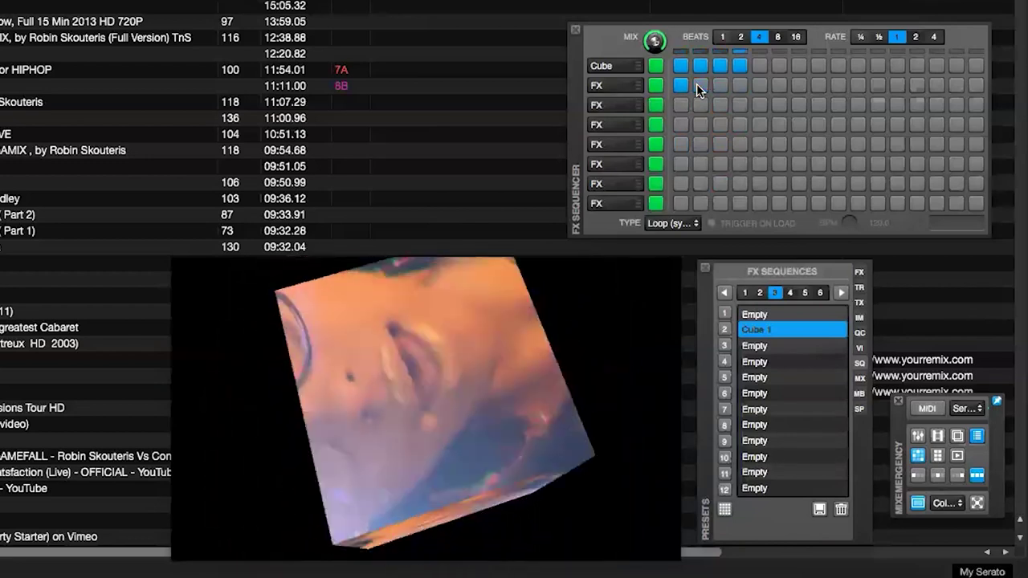
click(719, 85)
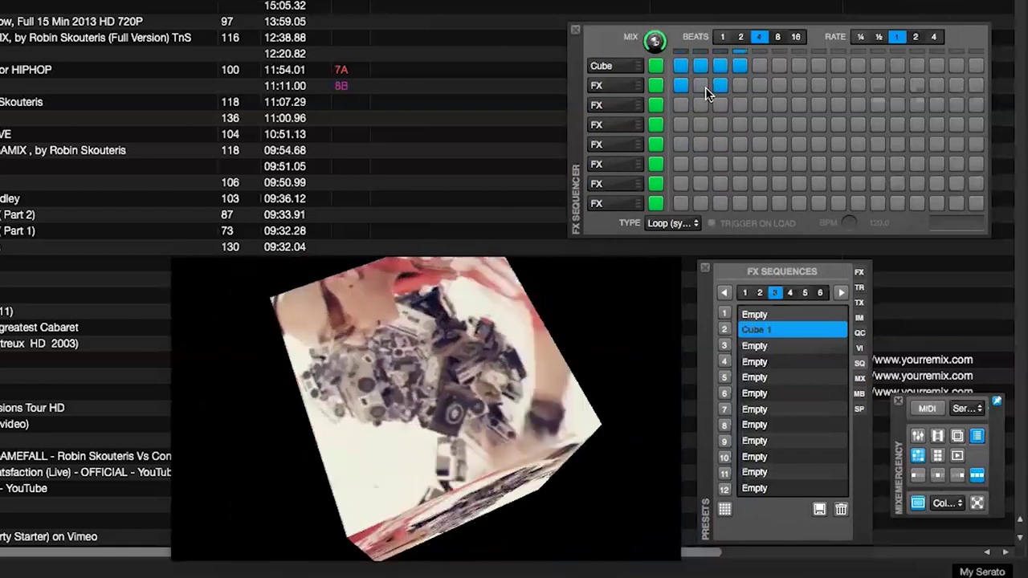
Step: Rename the second FX row to "Bloom" and close its settings
click(618, 86)
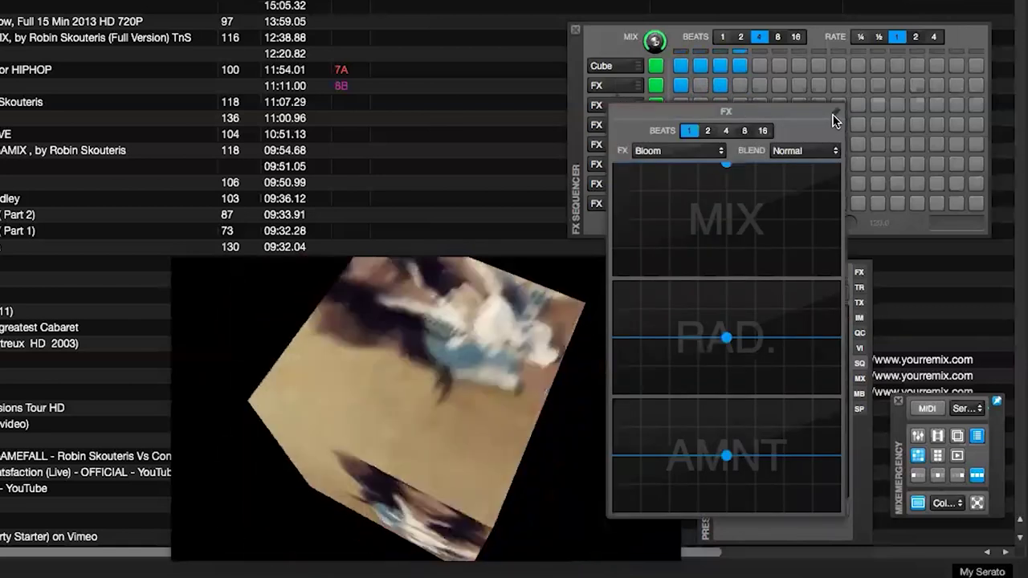
double_click(836, 113)
text(Bloom)
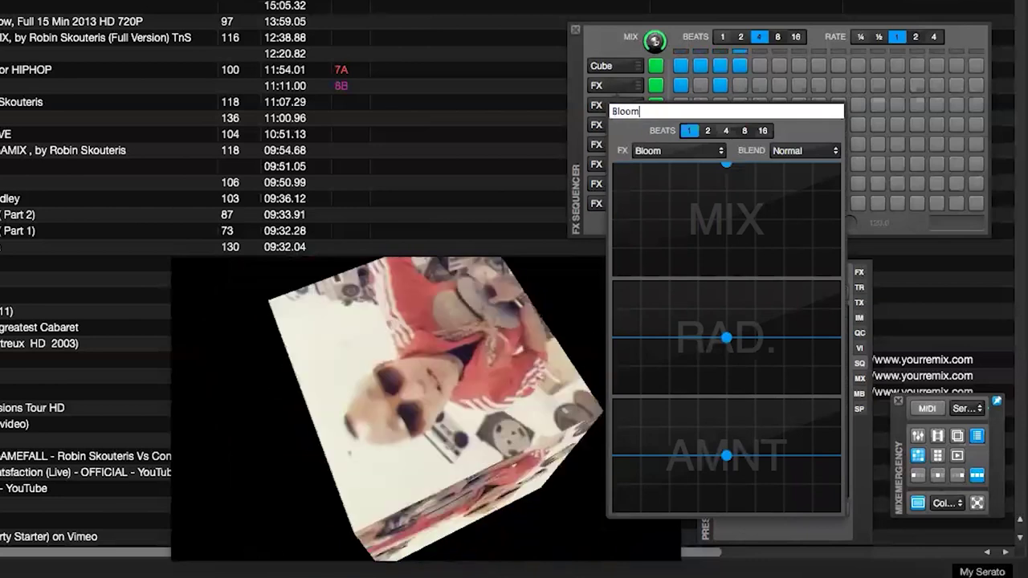
key(Return)
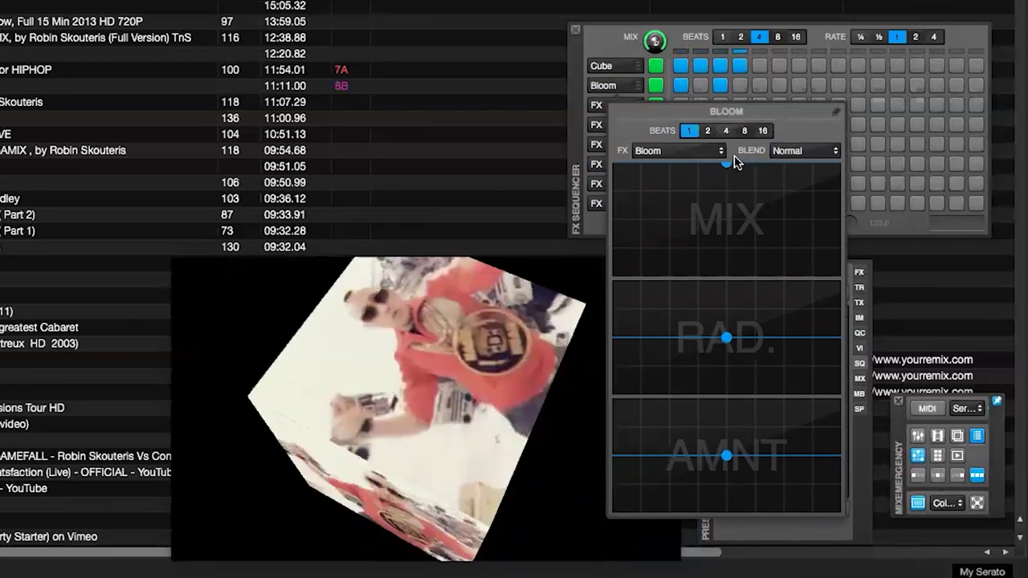
click(630, 86)
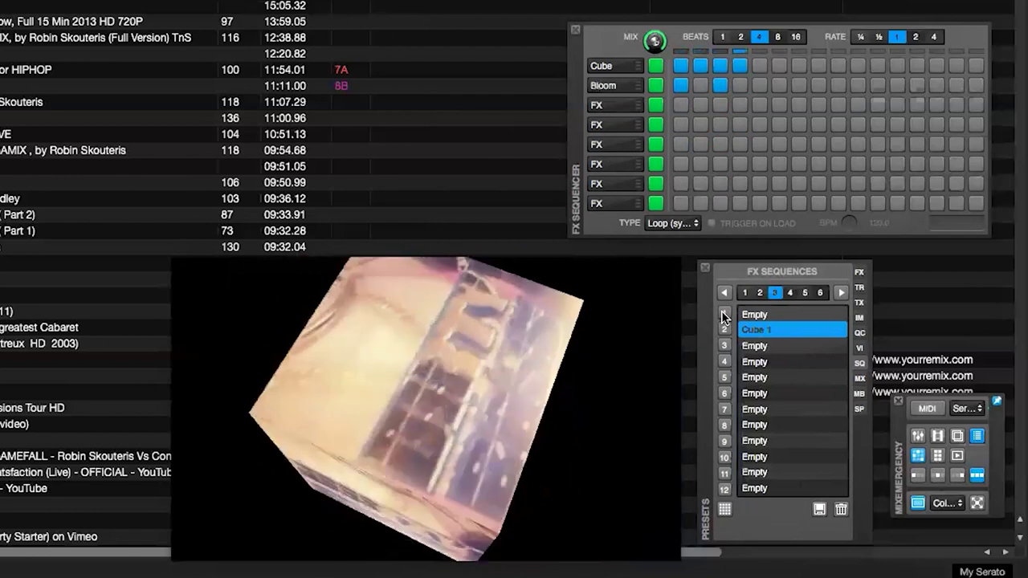
Step: Compare the empty slot 1 sequence with the Cube 1 preset in slot 2 on the video output
click(721, 311)
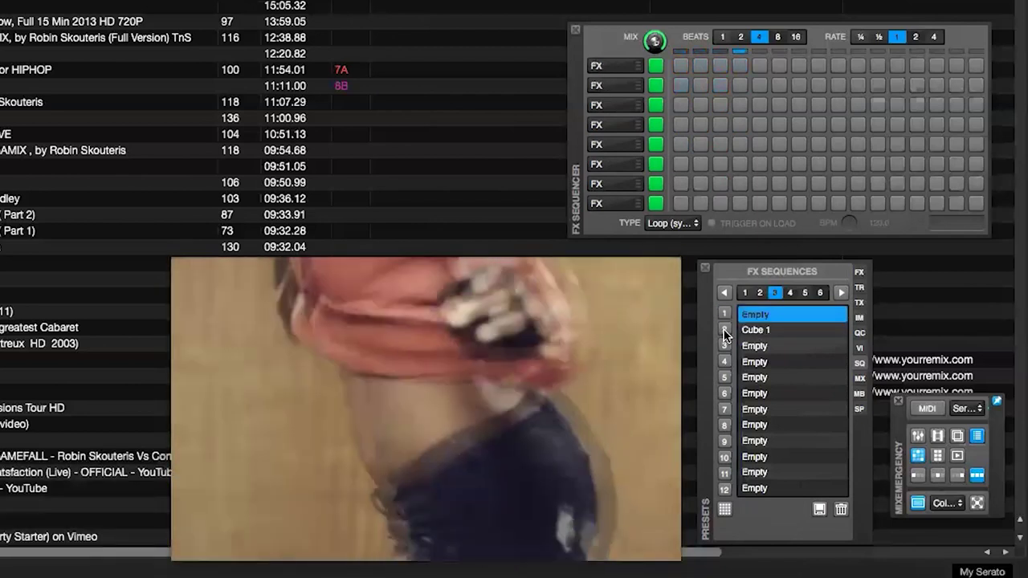
click(725, 332)
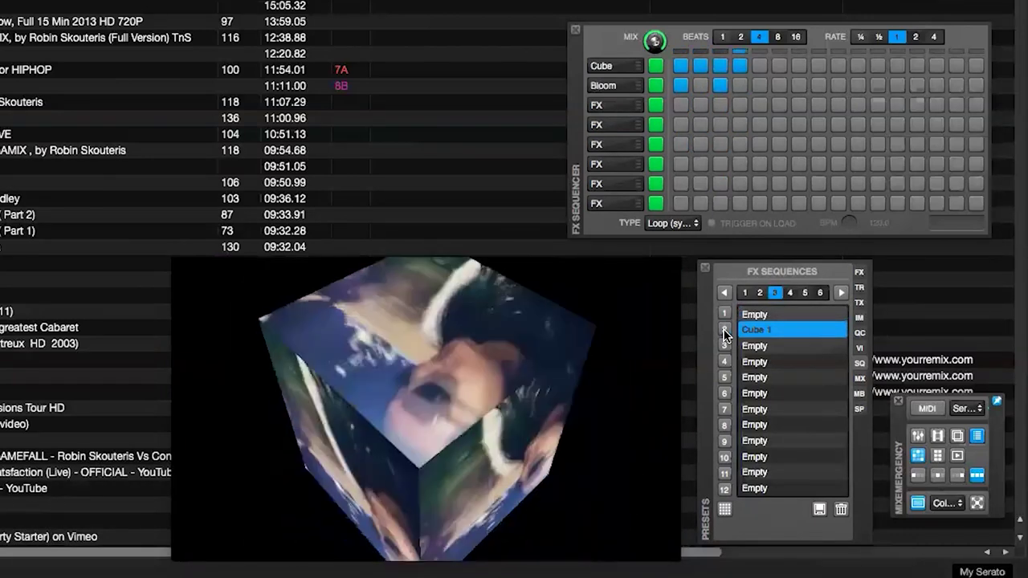
click(678, 65)
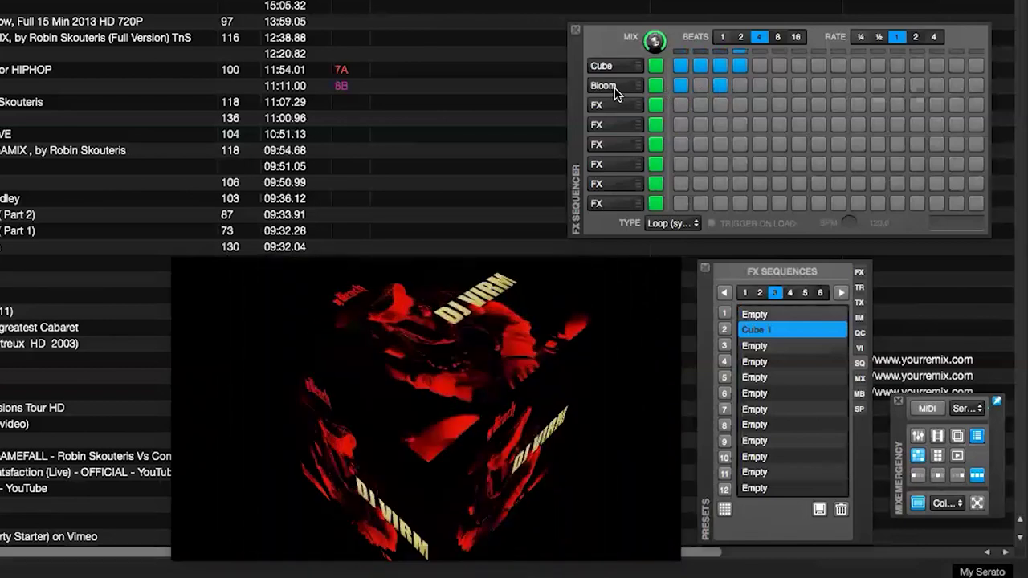
Step: Try Bad TV as the effect of the Bloom row and set it to Bump
click(608, 86)
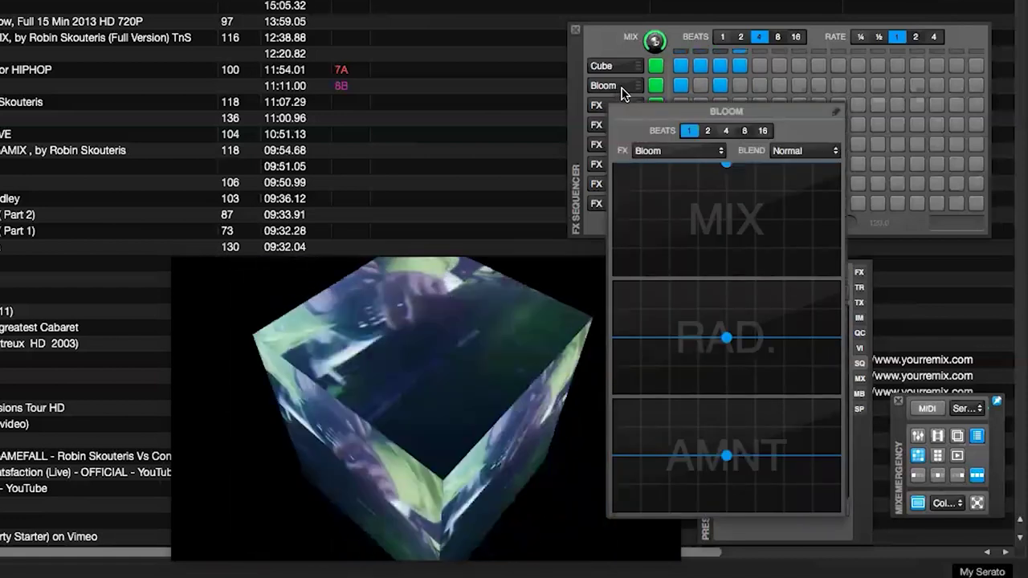
click(712, 150)
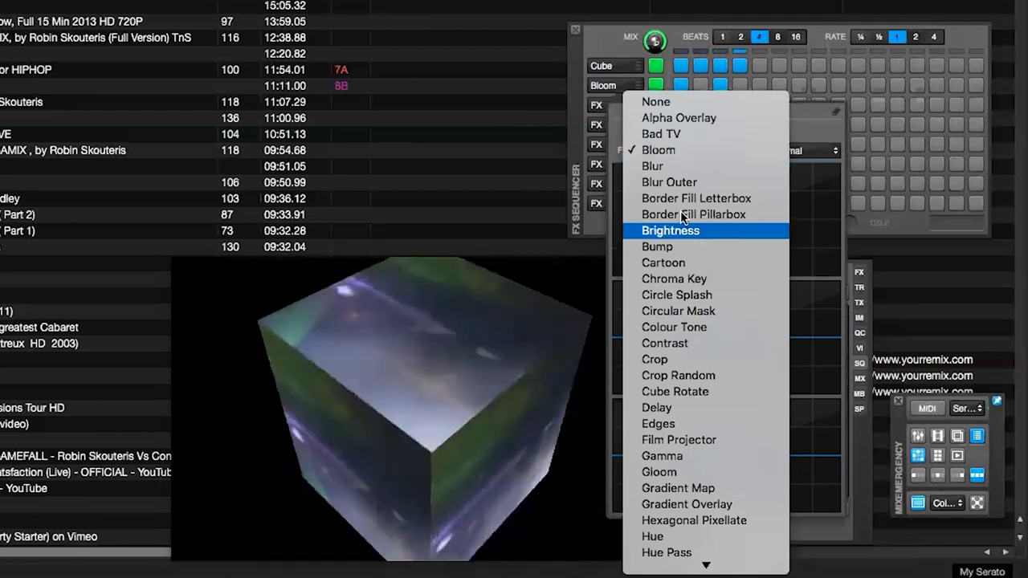
click(670, 133)
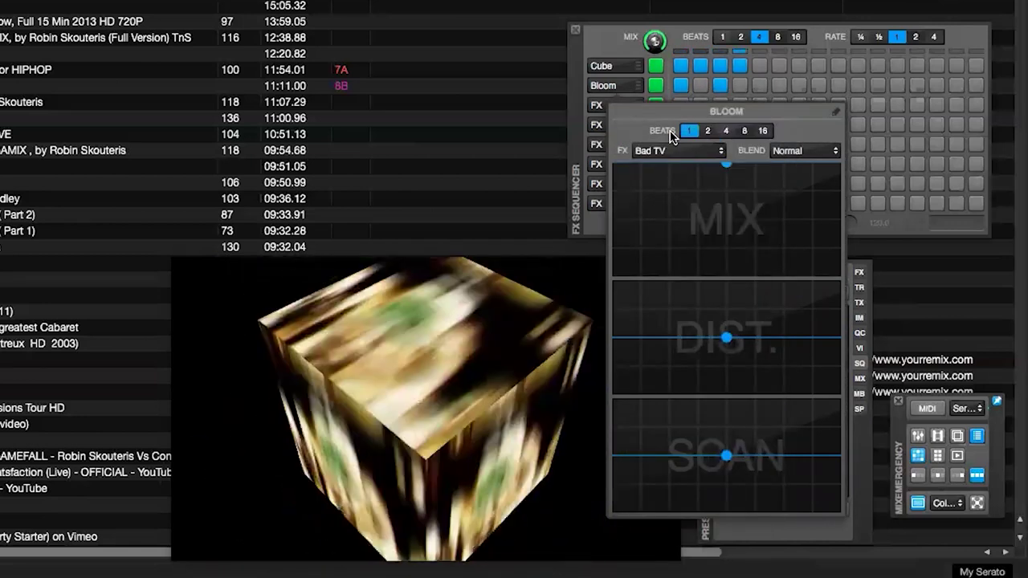
click(694, 147)
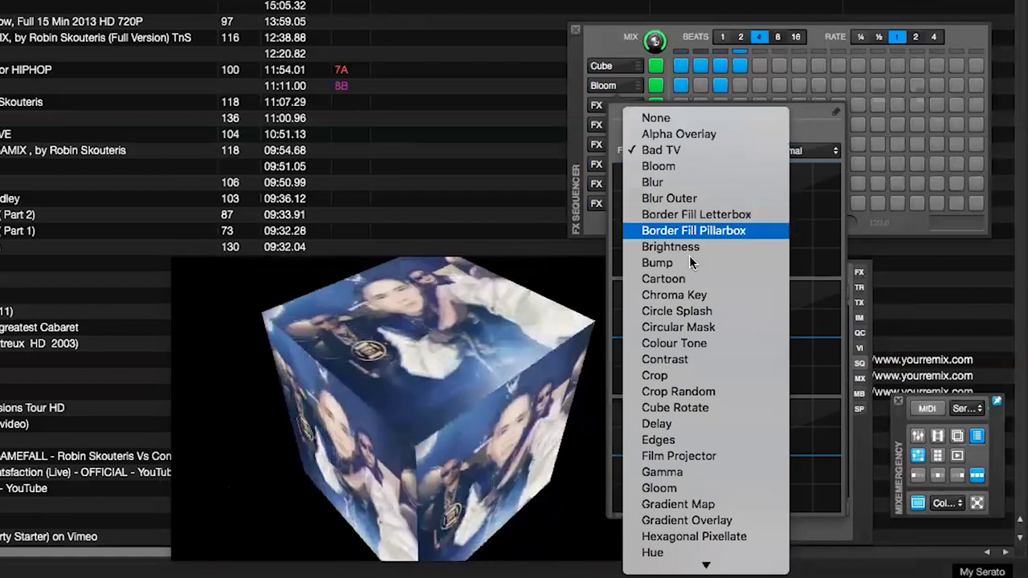
click(690, 261)
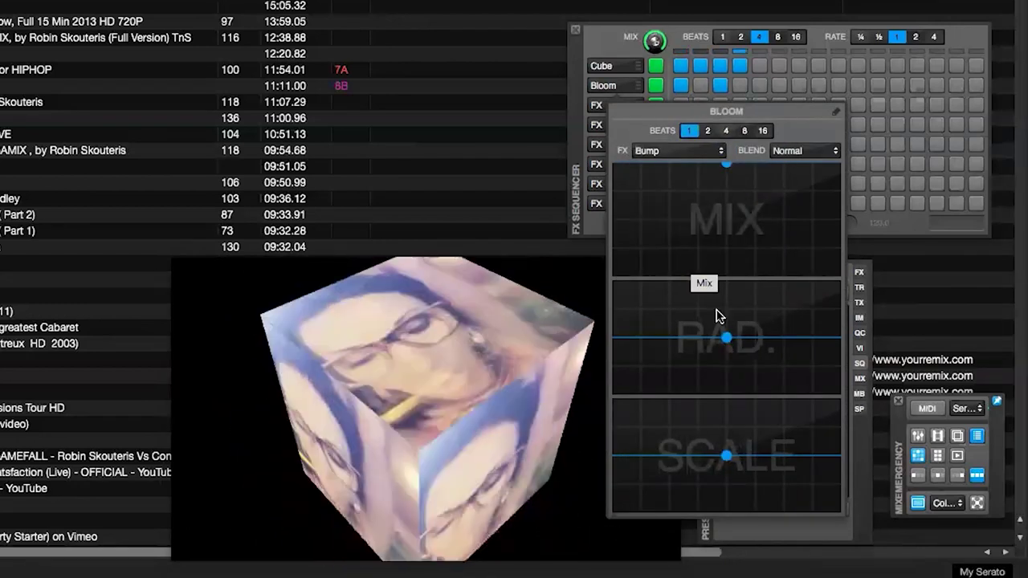
Step: Raise the Bump effect's Rad. curve to maximum and its Scale curve slightly above the middle
drag(726, 340, 721, 277)
drag(725, 460, 725, 425)
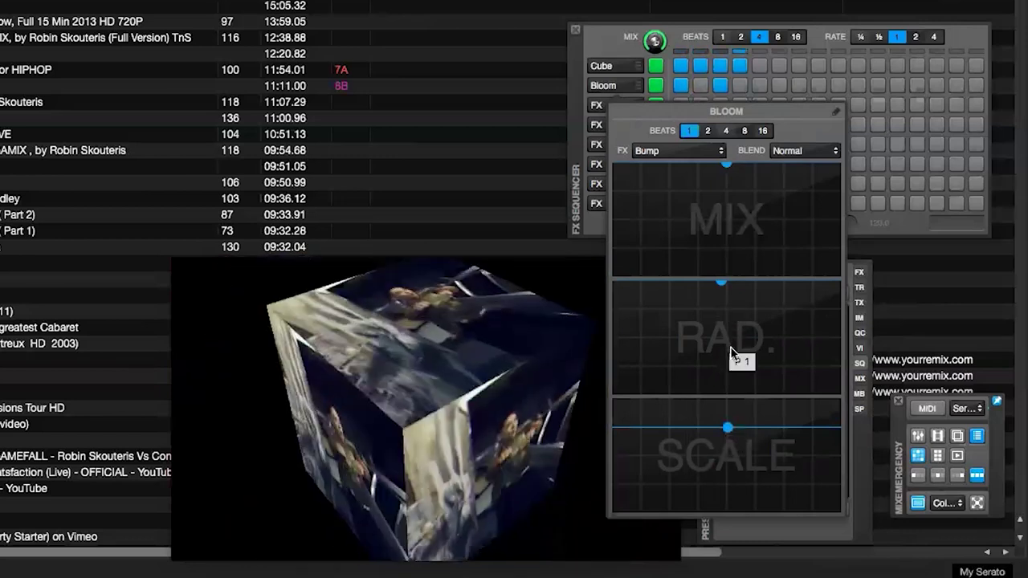
drag(725, 426, 727, 442)
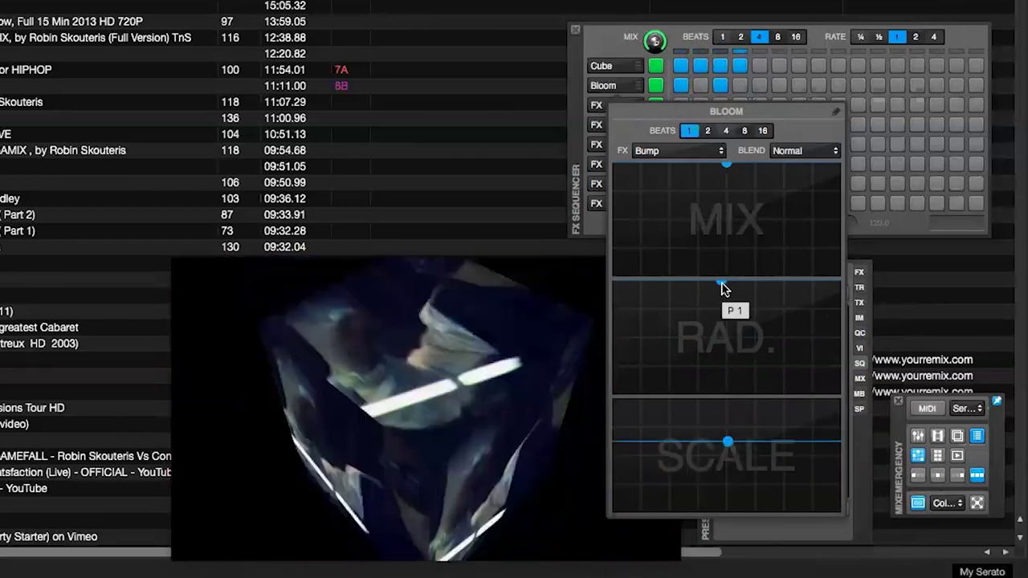
Step: Shape the Bump effect's Rad. curve into a three-point peak, with a high middle point and two low outer points
drag(721, 292, 722, 338)
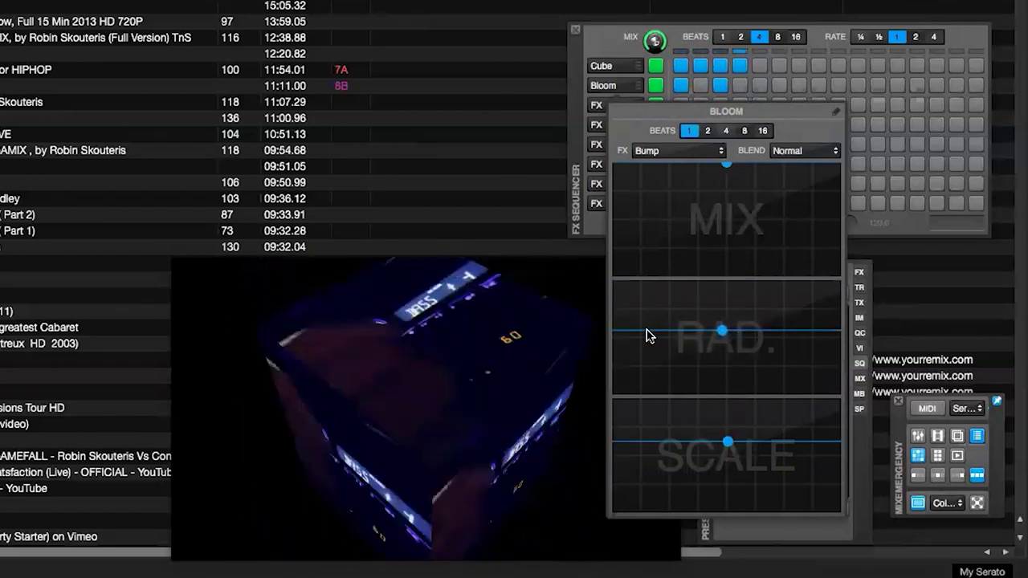
click(647, 331)
click(768, 332)
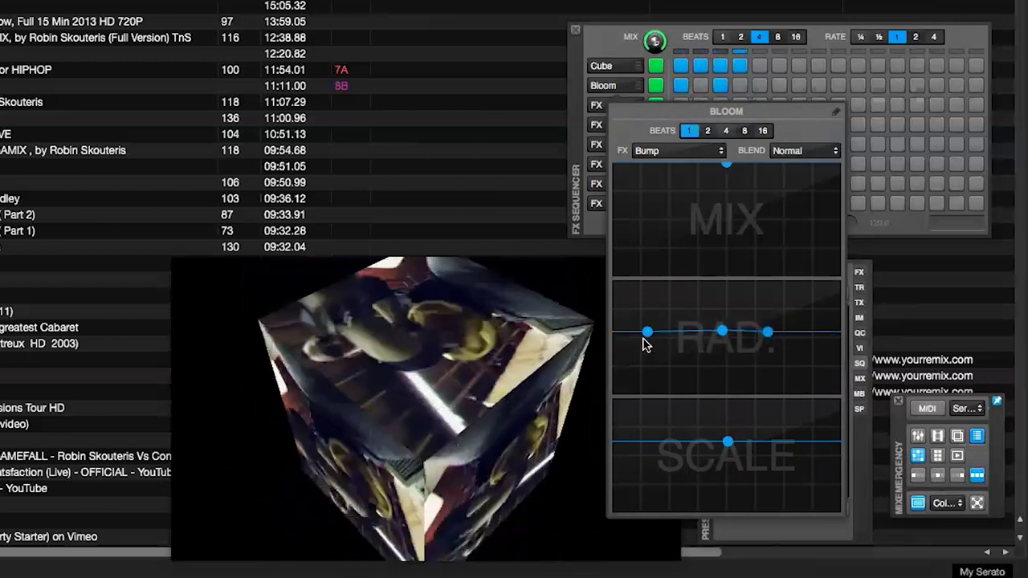
drag(647, 332, 647, 363)
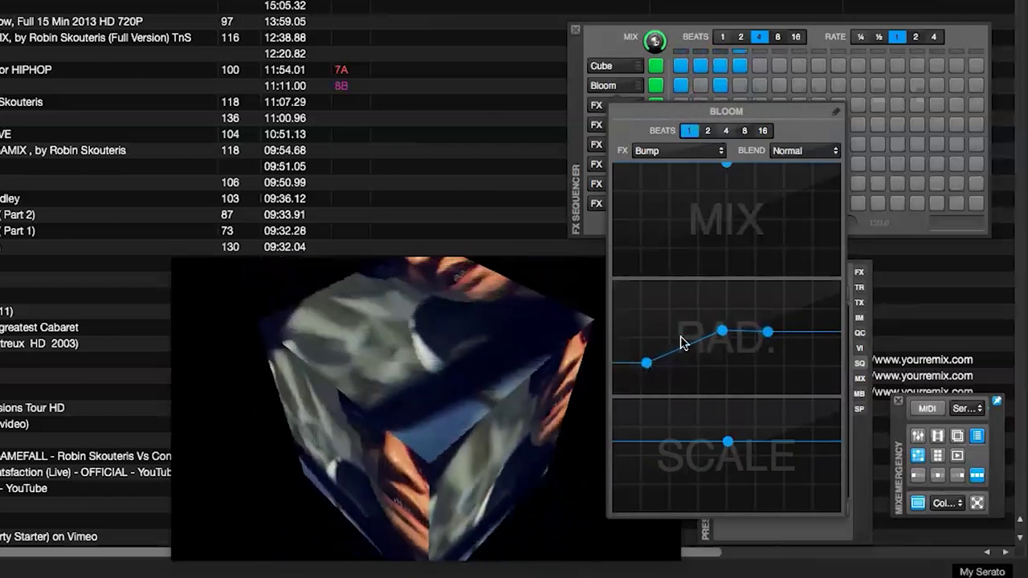
drag(721, 331, 722, 300)
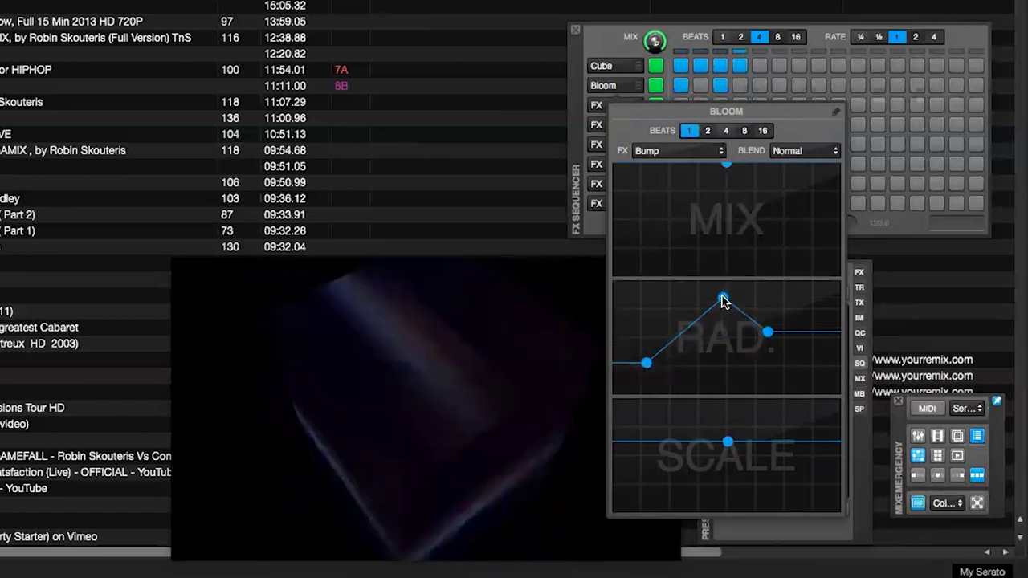
drag(769, 331, 769, 364)
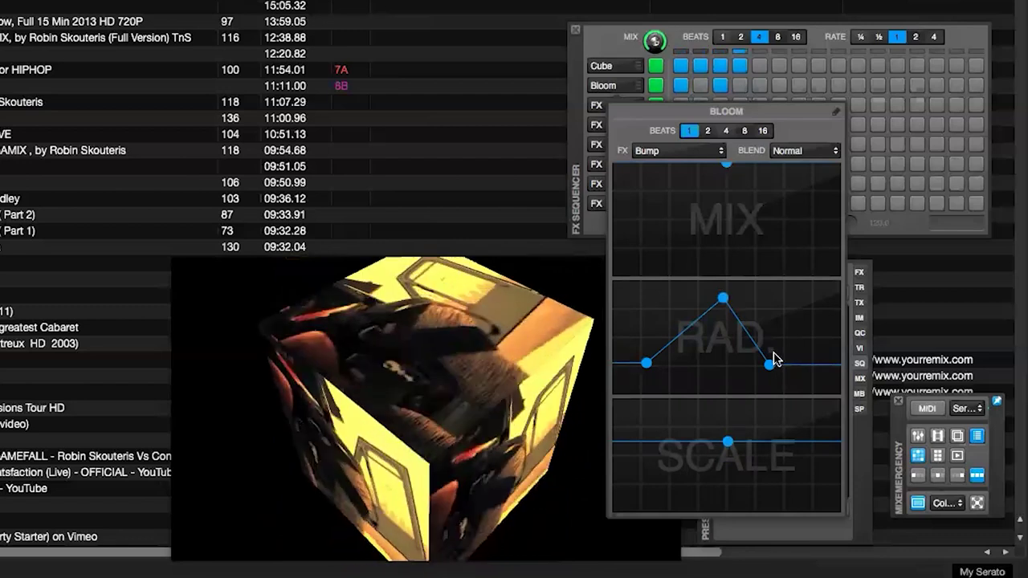
Step: Bend the falling segment after the Rad. curve's peak into a rounded arc and close the Bloom row's settings
click(723, 300)
drag(725, 304, 783, 307)
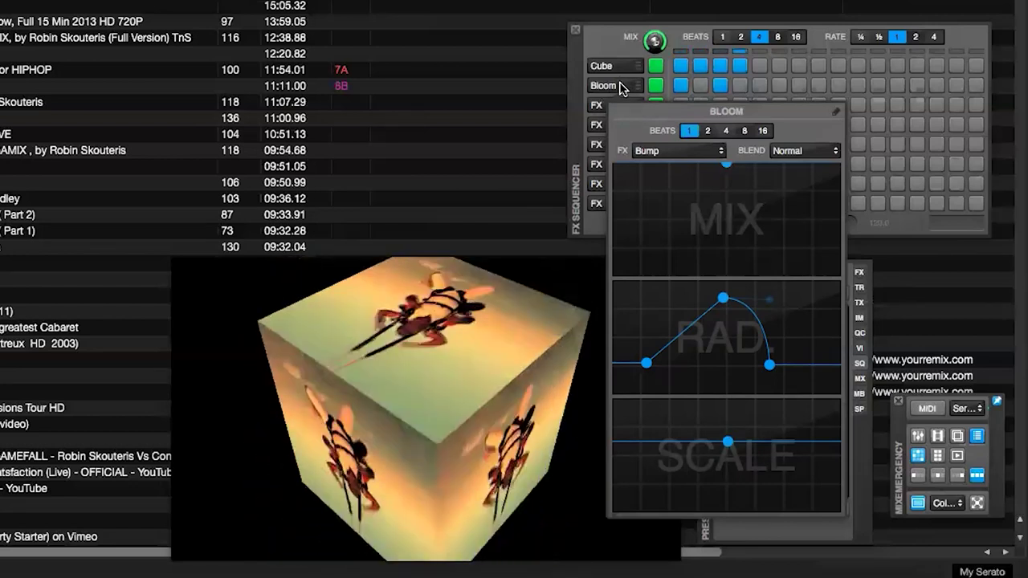
click(623, 88)
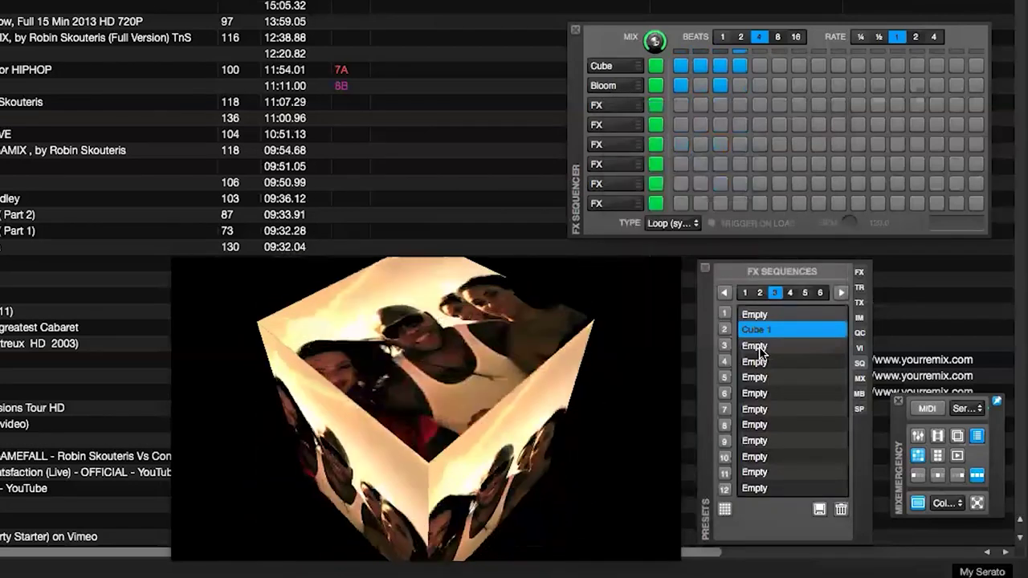
Step: Name the preset in slot 3 of bank 3 "Bloom" and try the slot 1 and slot 2 presets for comparison
click(759, 348)
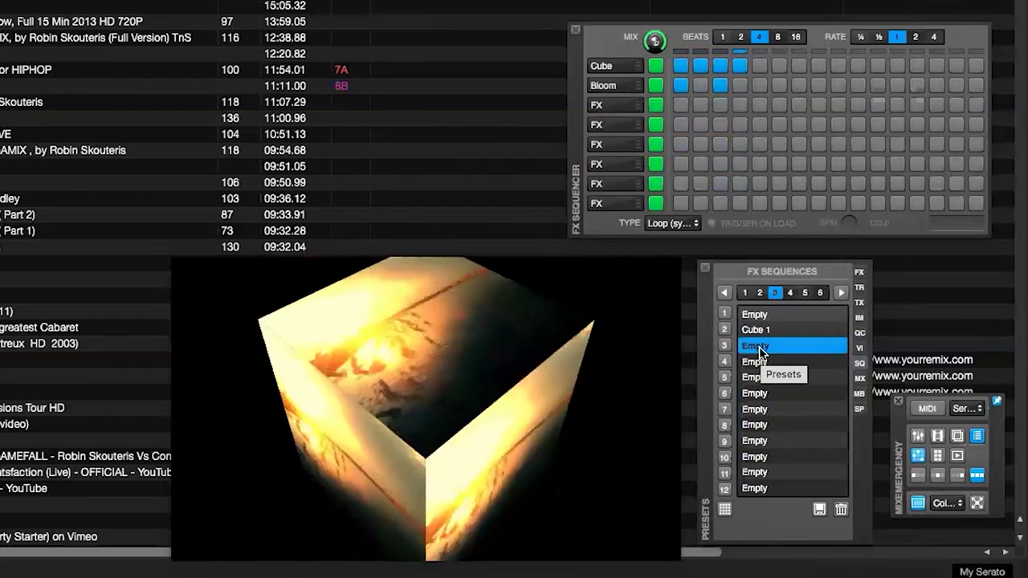
double_click(759, 347)
text(Bloom)
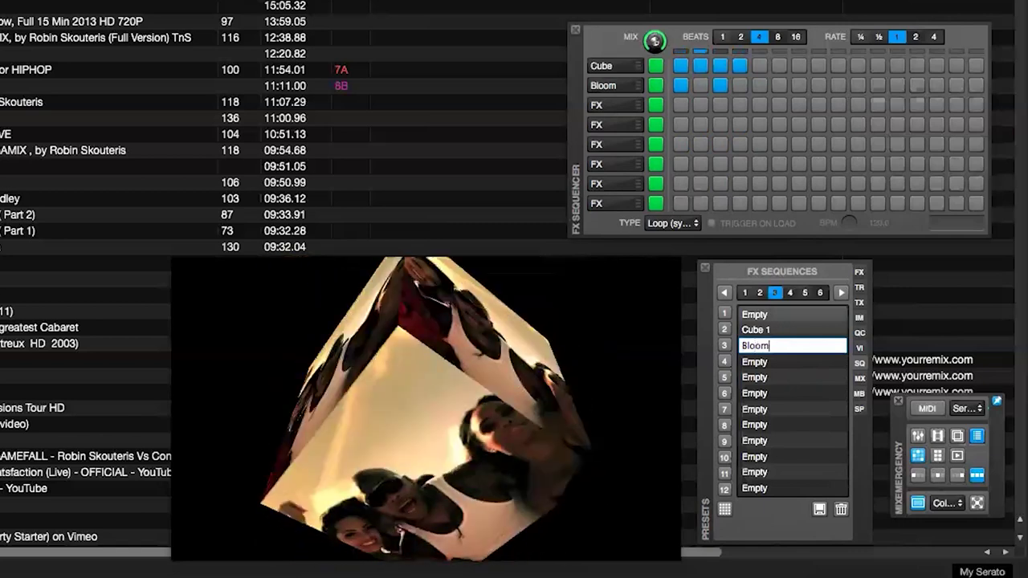
key(Return)
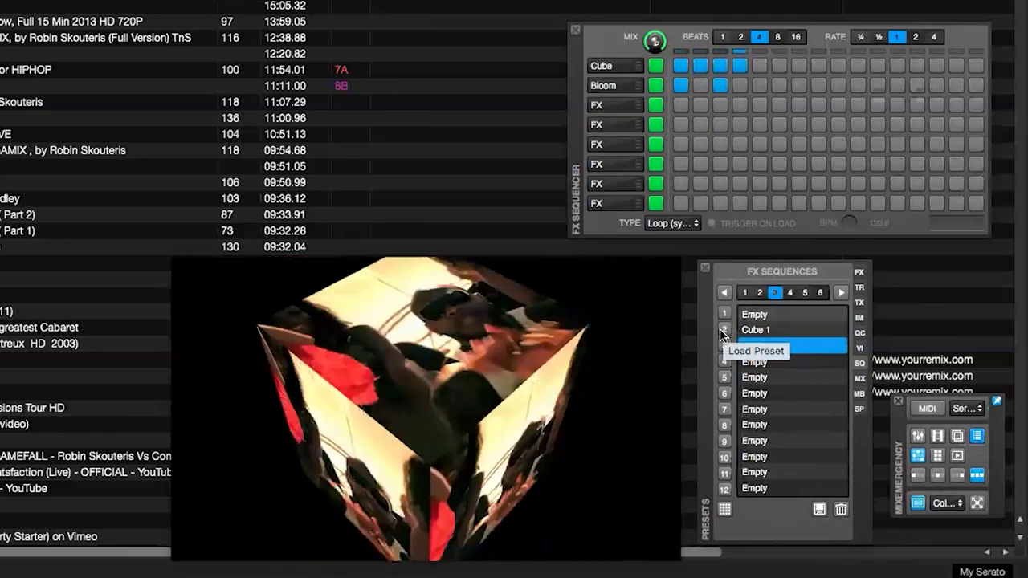
click(724, 315)
click(725, 330)
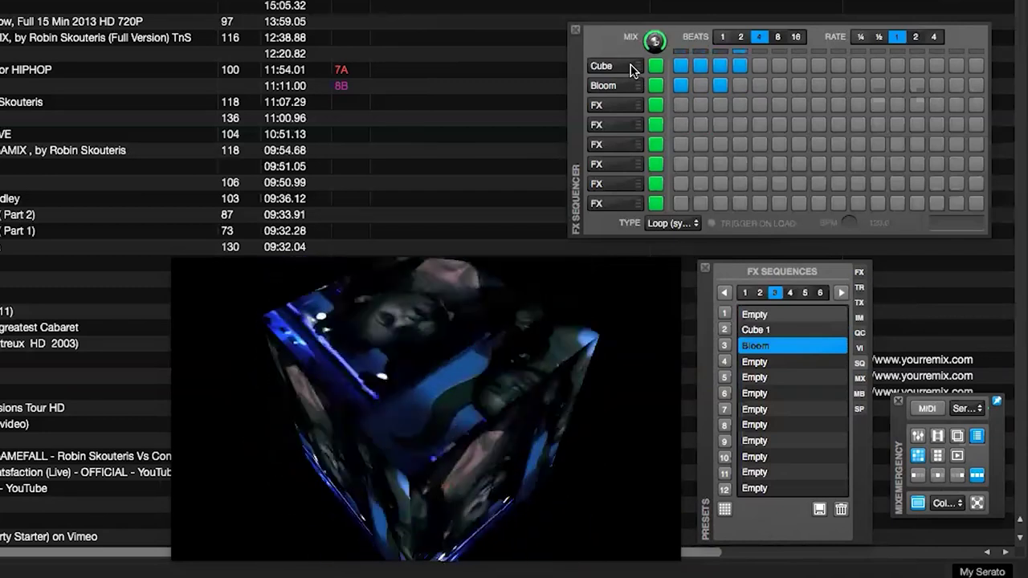
Step: Browse the effects available for the third FX row and close its settings without choosing one
click(622, 107)
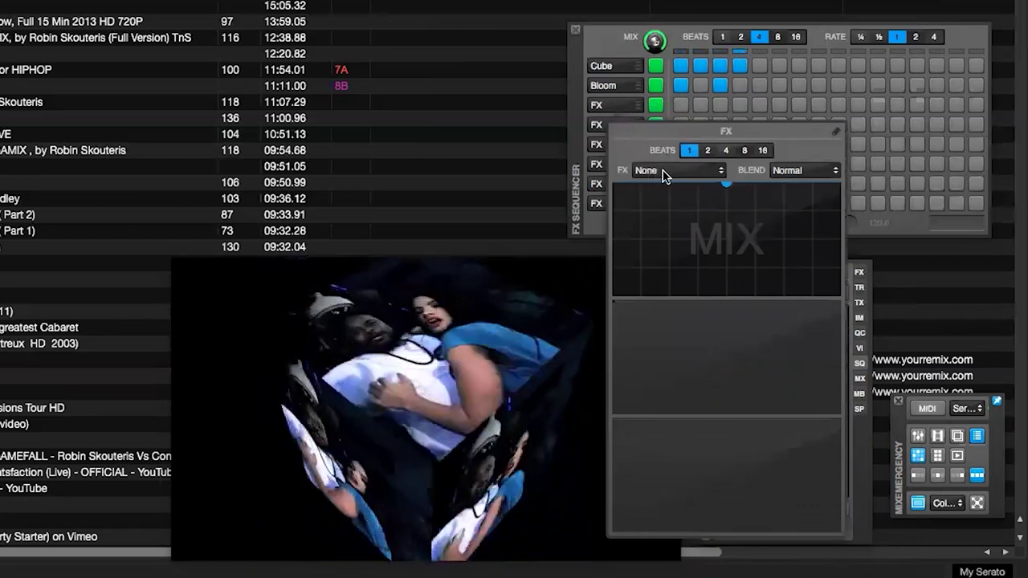
click(661, 172)
scroll(678, 317, down, 20)
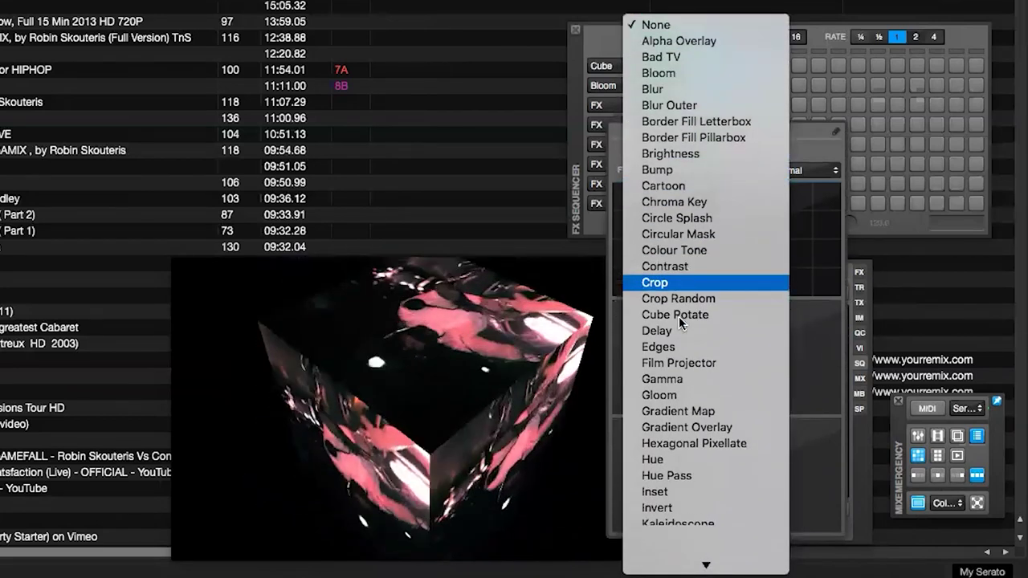
scroll(678, 316, down, 10)
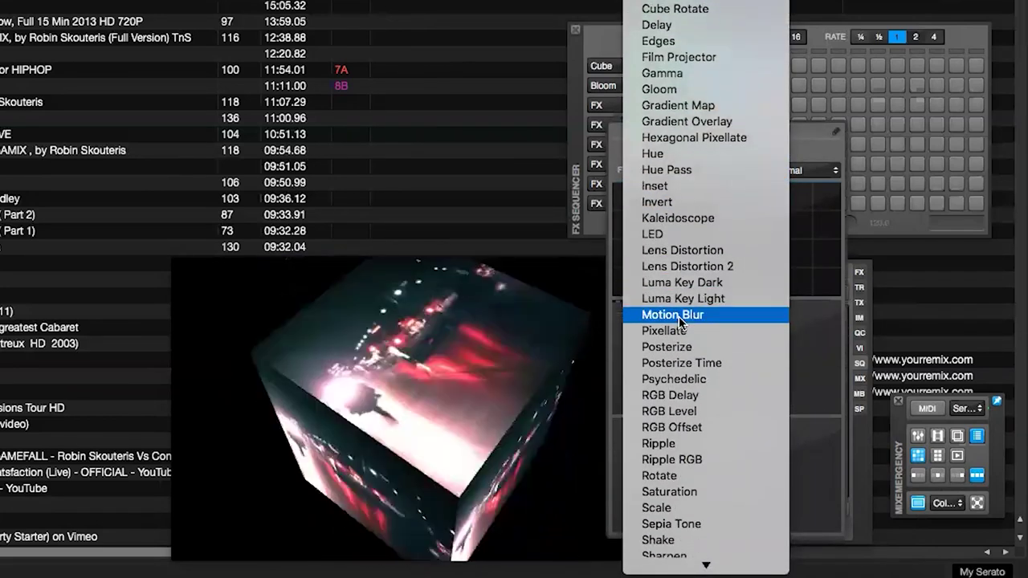
scroll(678, 316, down, 10)
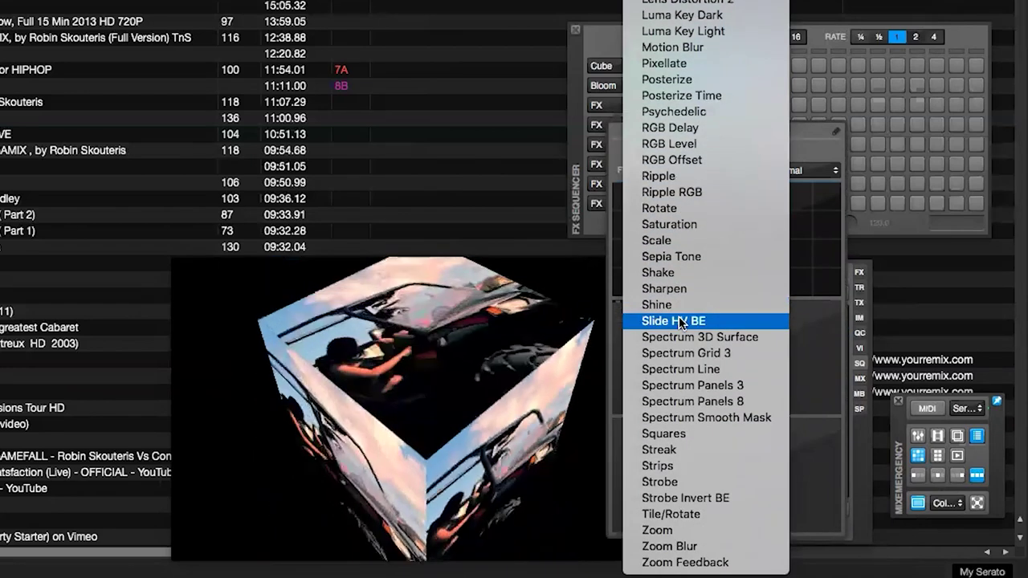
scroll(678, 321, up, 13)
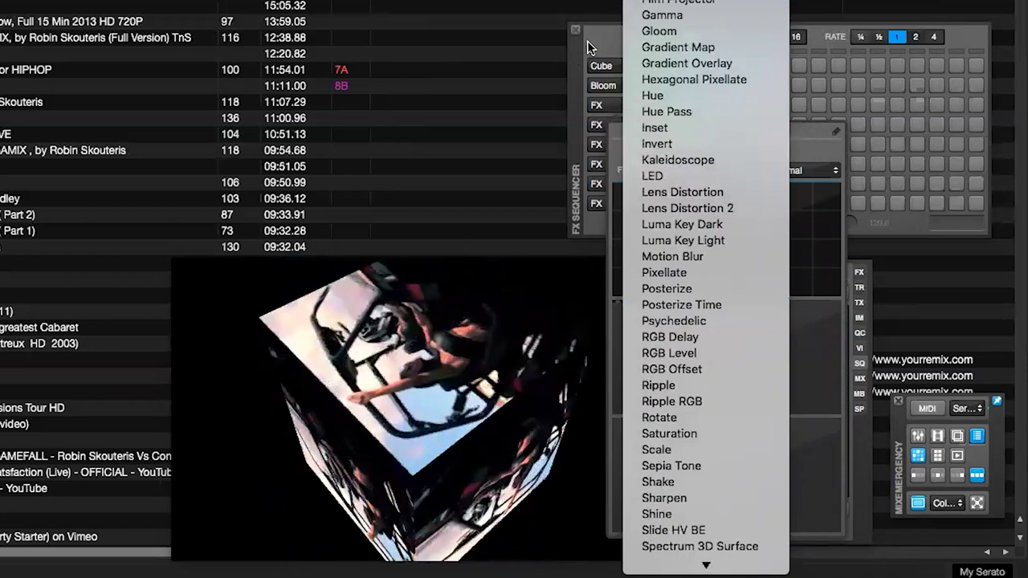
click(592, 46)
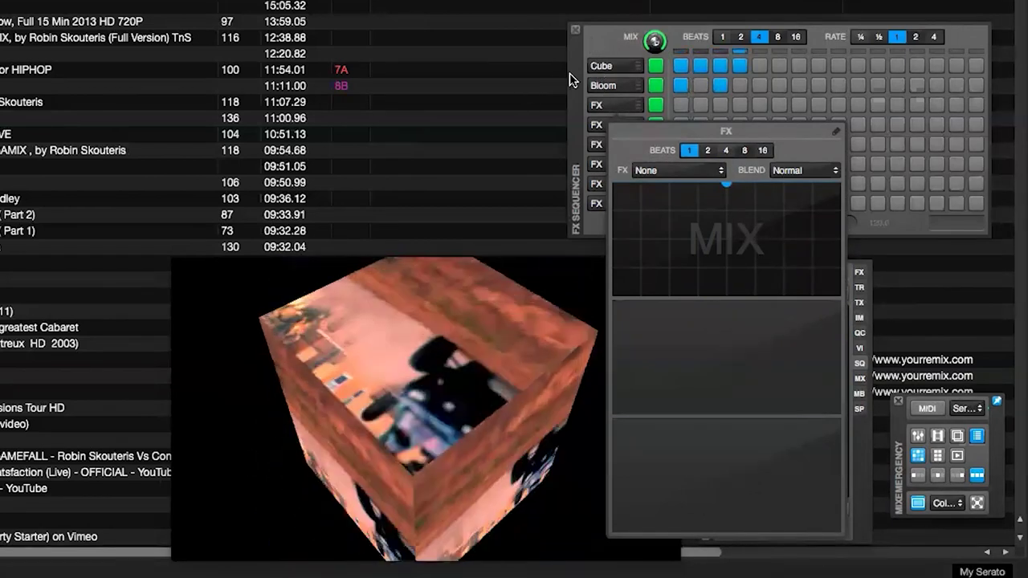
click(580, 80)
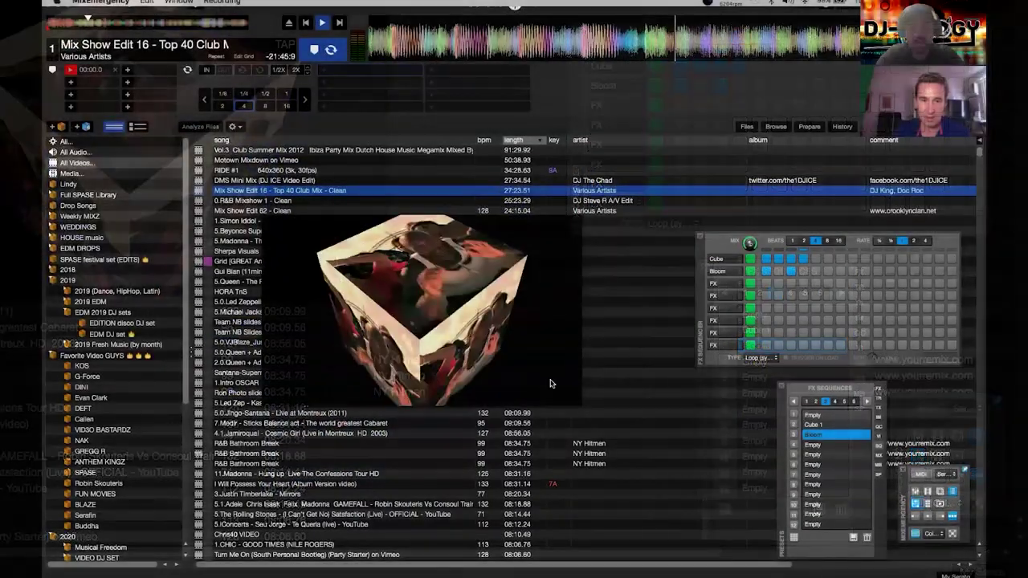
Step: Enlarge the video output window and extend the sequence to 16 beats with the Cube row active on every step
drag(580, 404, 680, 490)
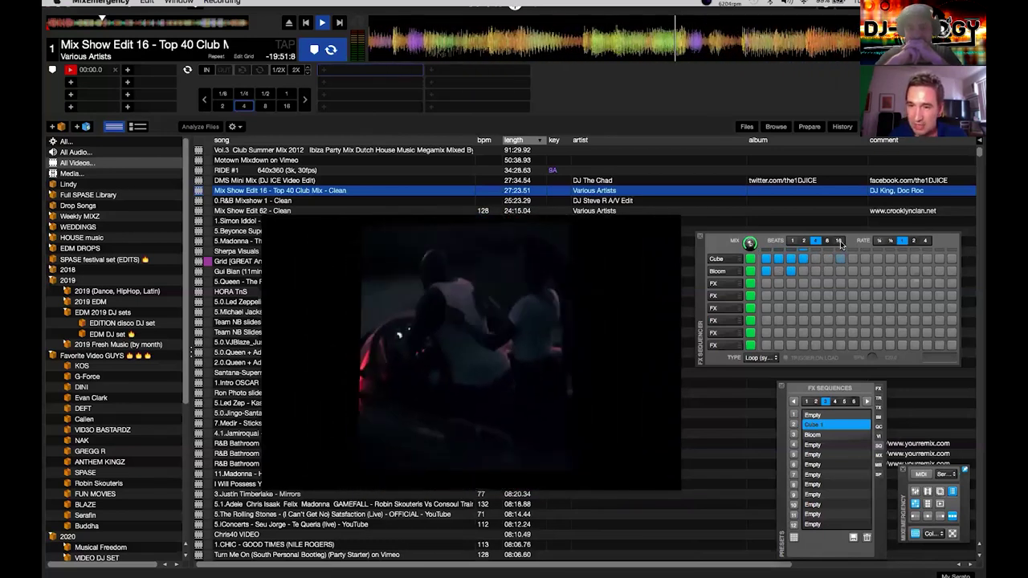
click(839, 242)
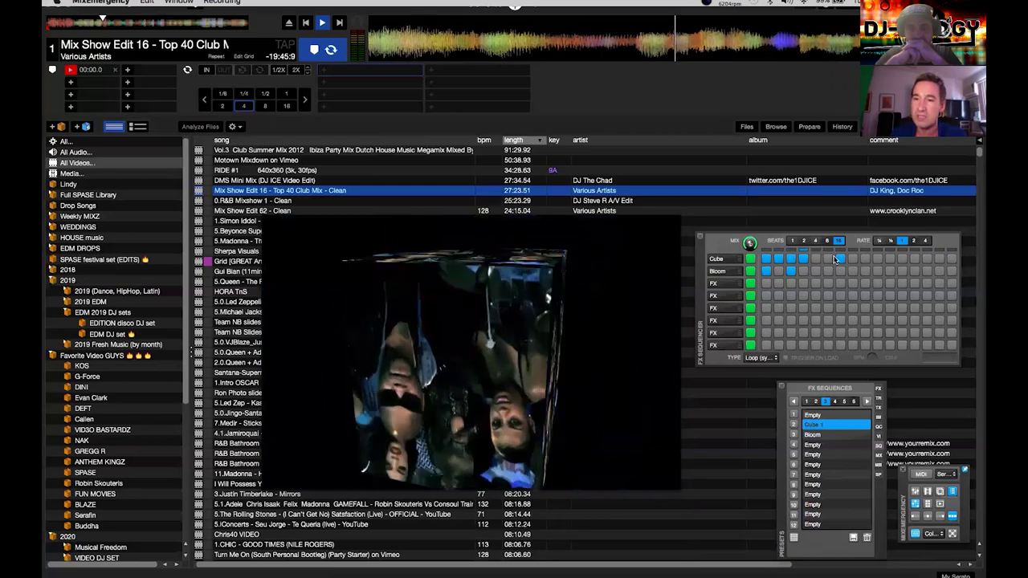
drag(831, 261, 930, 263)
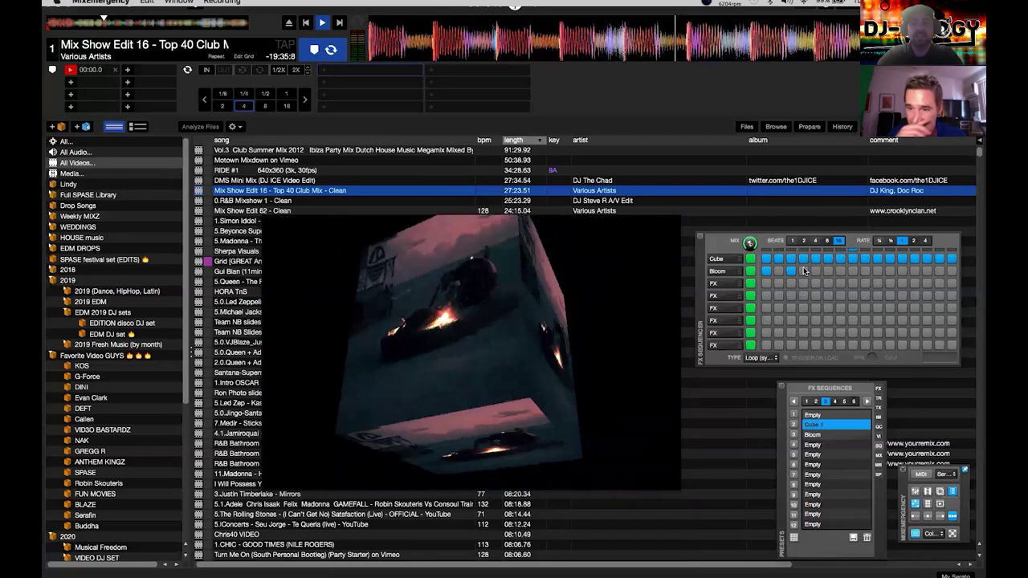
Step: Set the third FX row's effect to Slide HV BE
click(729, 285)
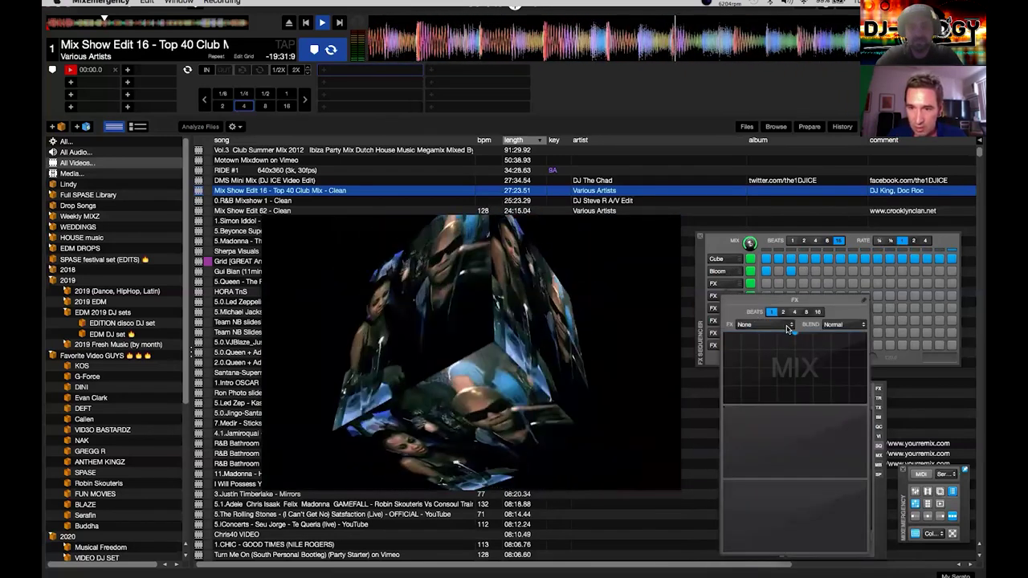
click(792, 326)
scroll(787, 401, down, 10)
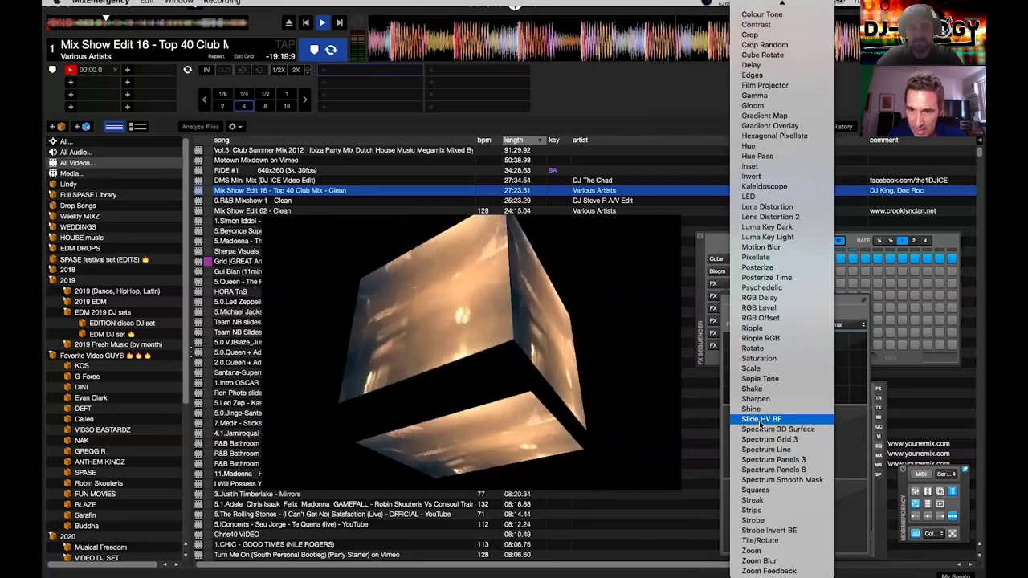
click(759, 420)
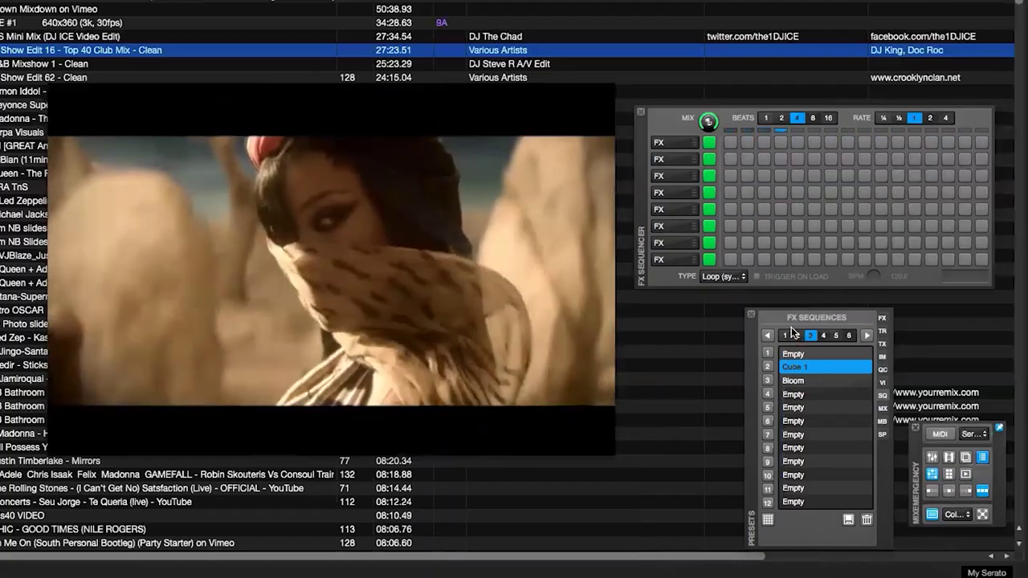
Step: Load the Cube Slide YESSS preset from bank 2 and examine its step pattern and the first Slide HV row's settings
click(815, 400)
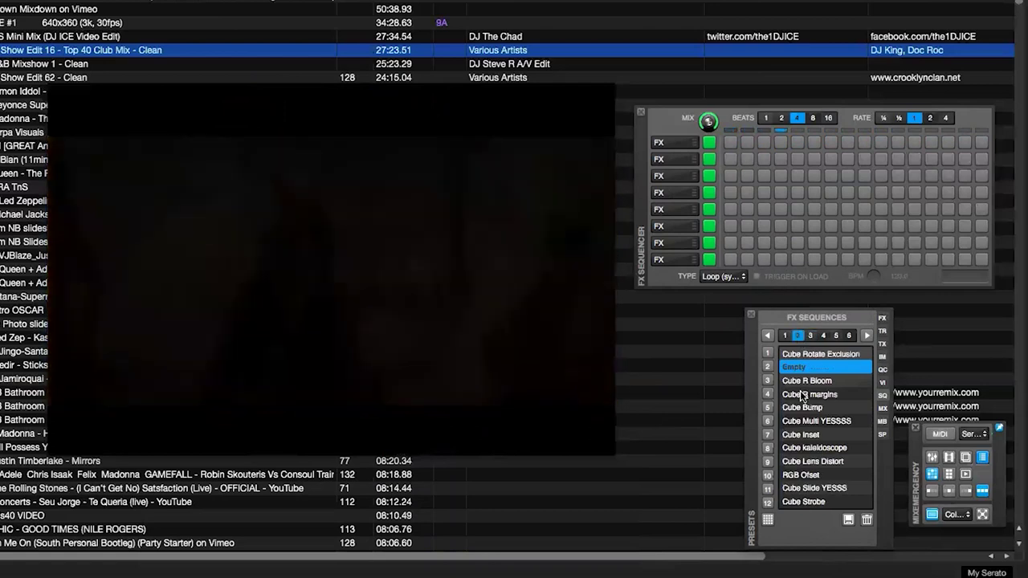
click(770, 489)
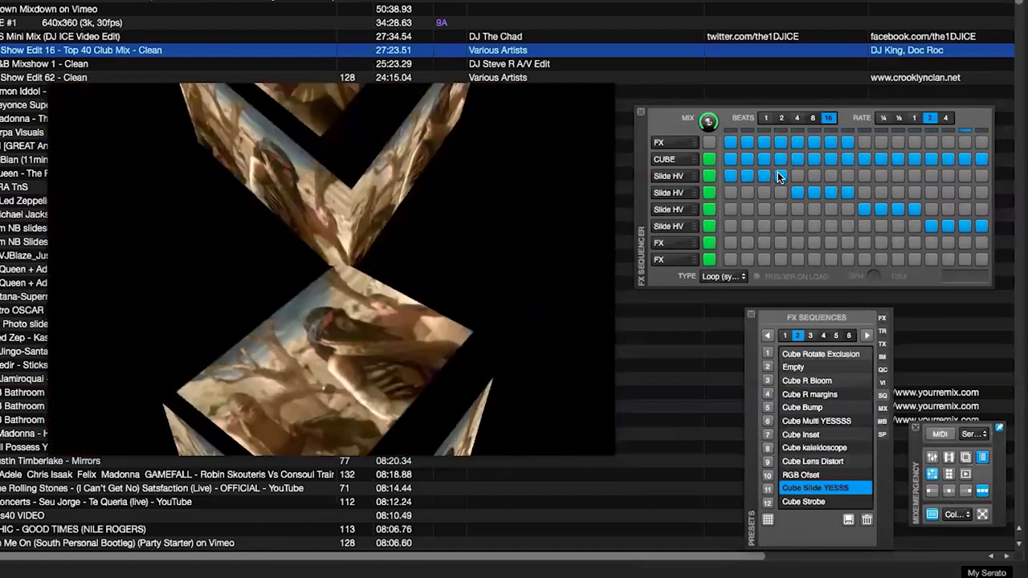
click(778, 175)
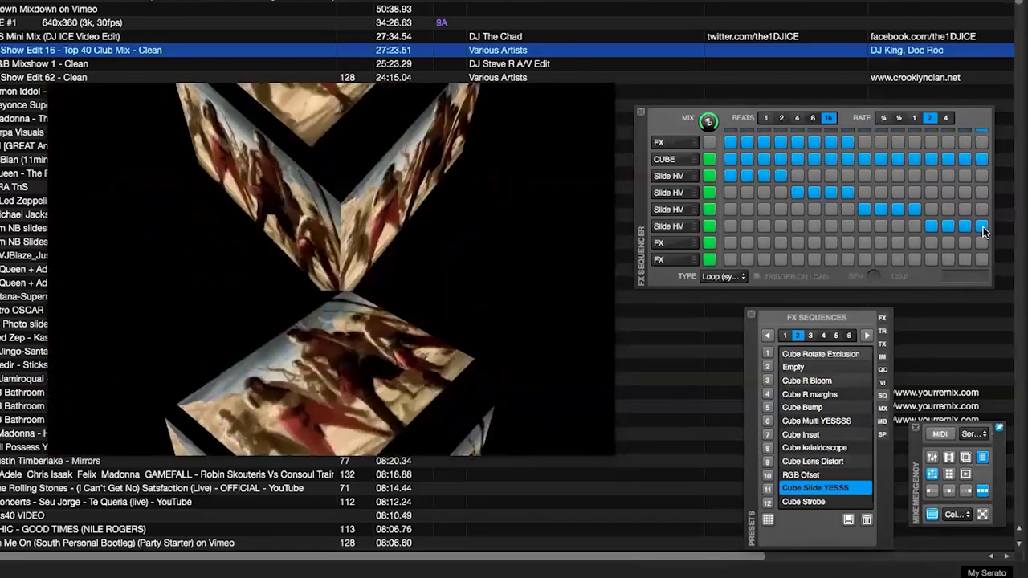
click(780, 175)
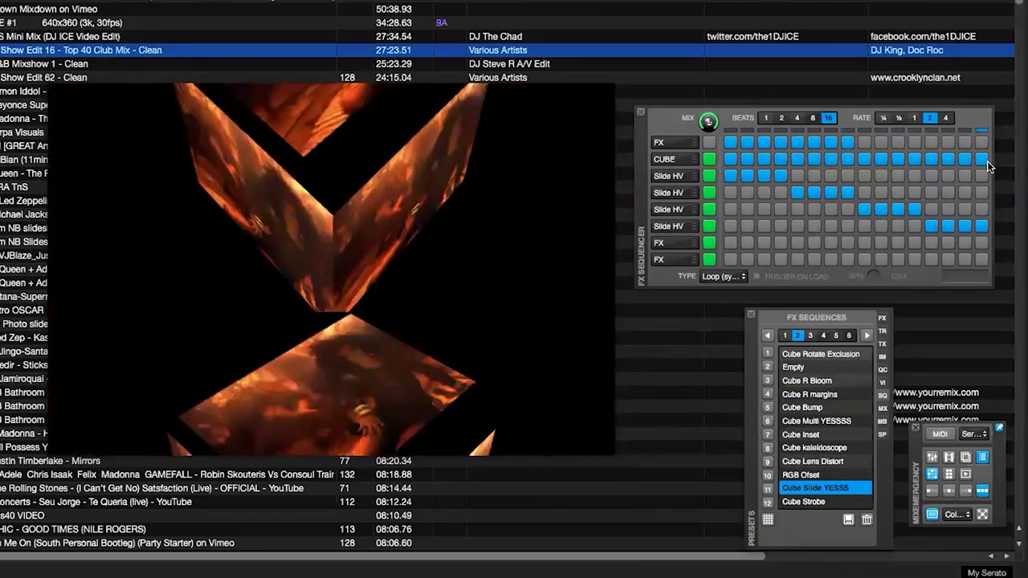
click(683, 176)
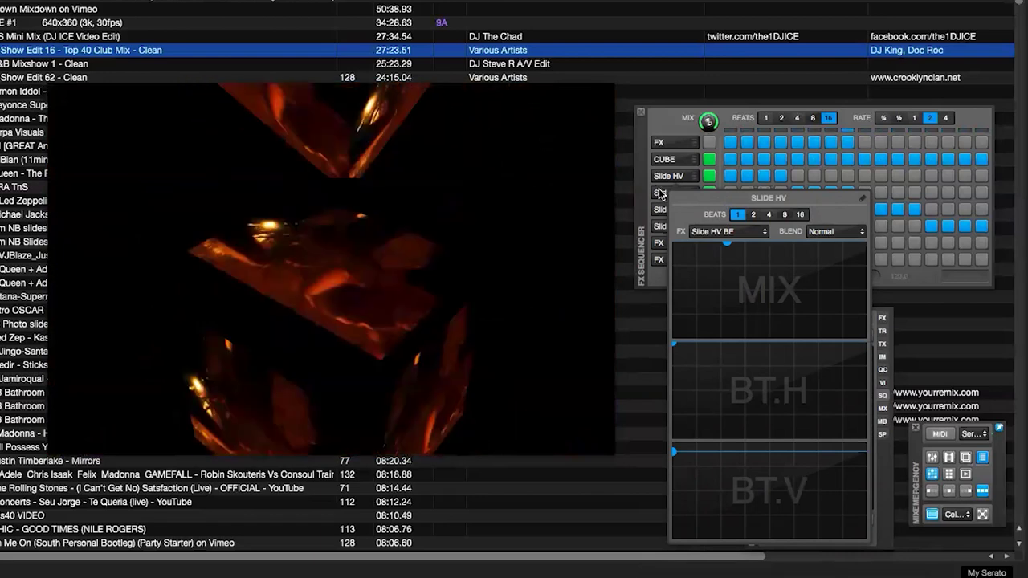
click(661, 192)
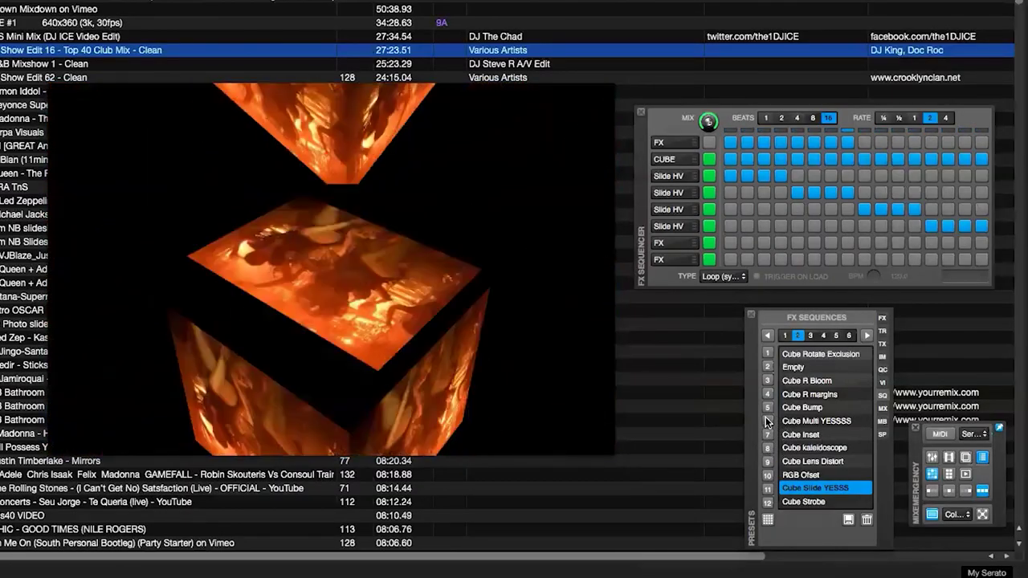
Step: Load the Cube Multi YESSSS preset and examine the active steps in its Tile Rotate row
click(765, 419)
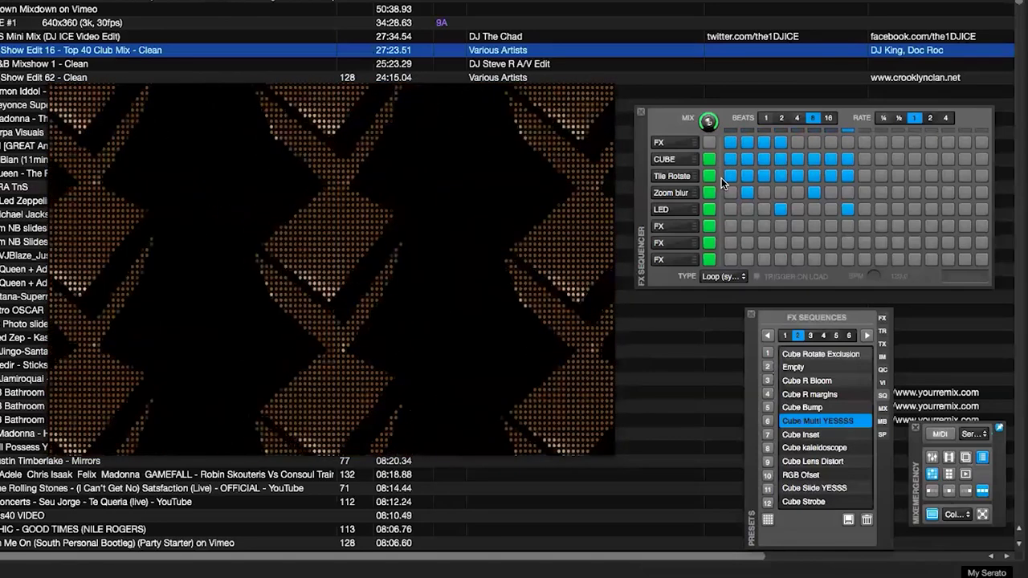
click(762, 177)
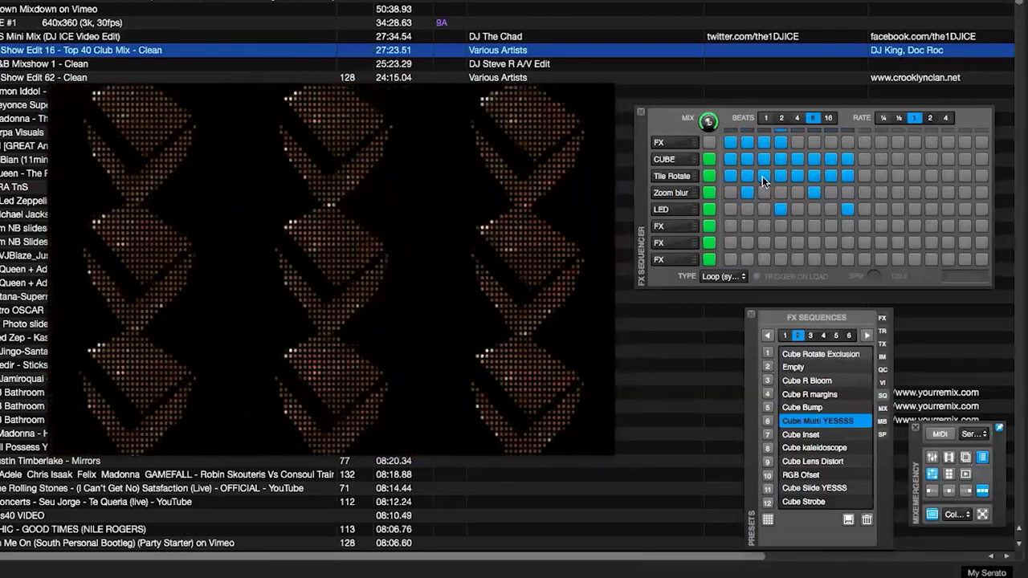
click(835, 176)
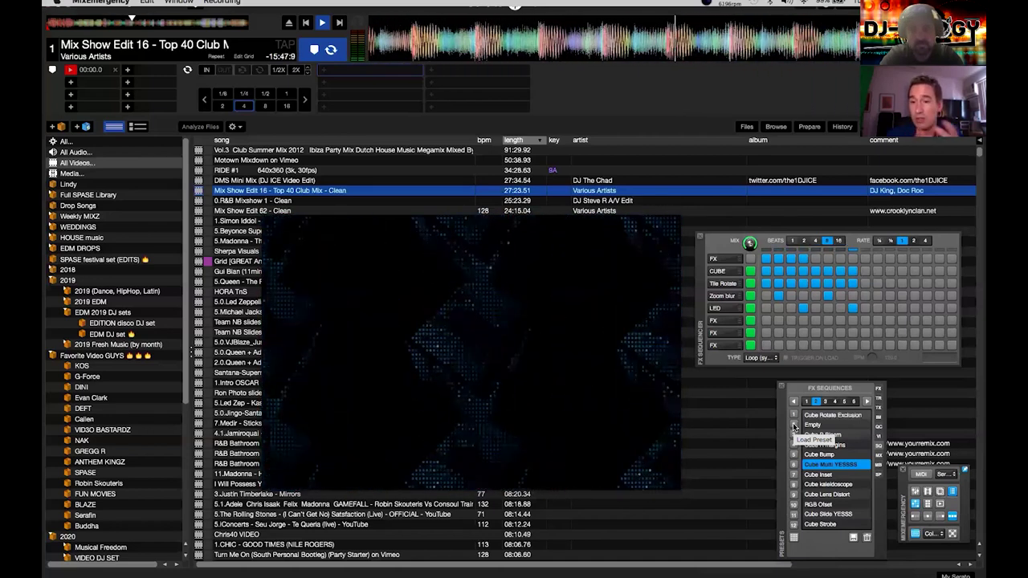
Step: Load the Empty preset in slot 2, then hide the FX Sequencer window and show it again
click(793, 426)
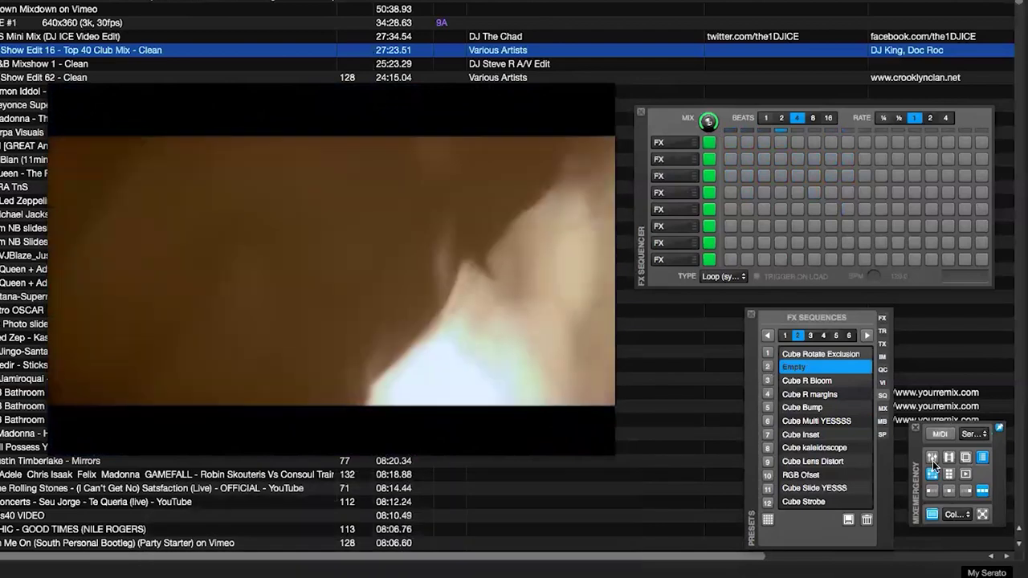
click(933, 475)
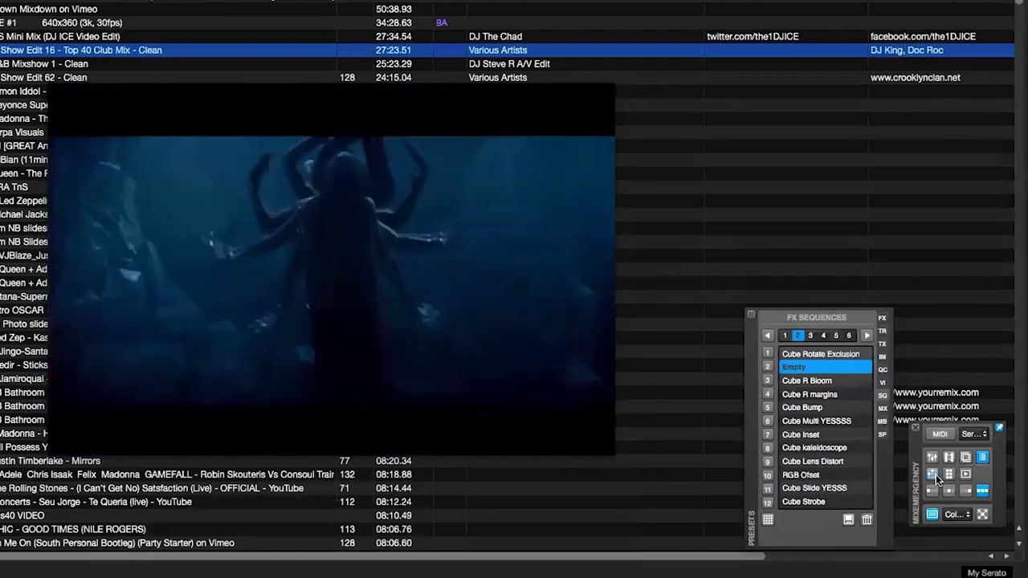
click(933, 475)
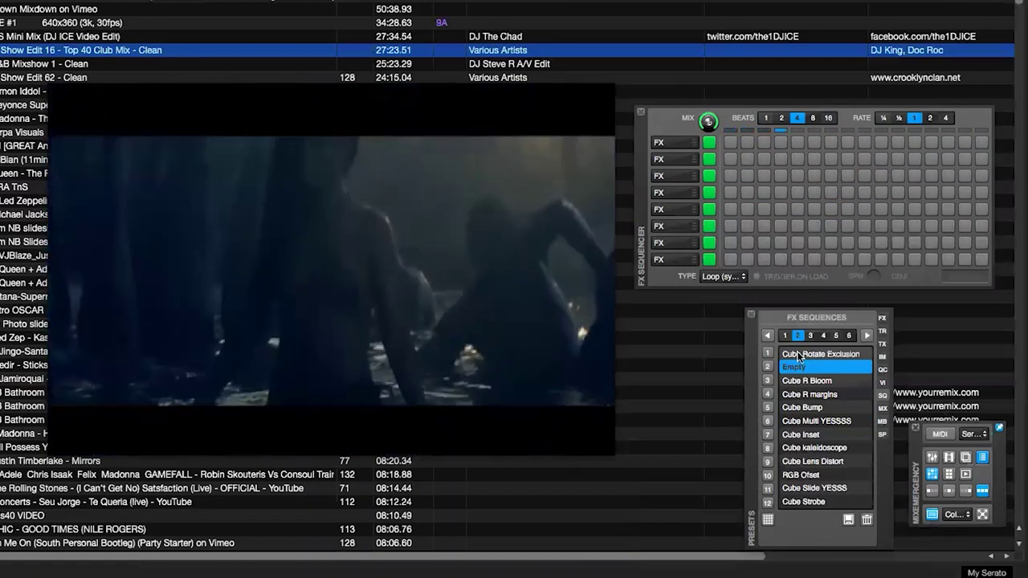
Step: Preview the Cube R Bloom preset on the video output and return to the Empty preset
click(768, 382)
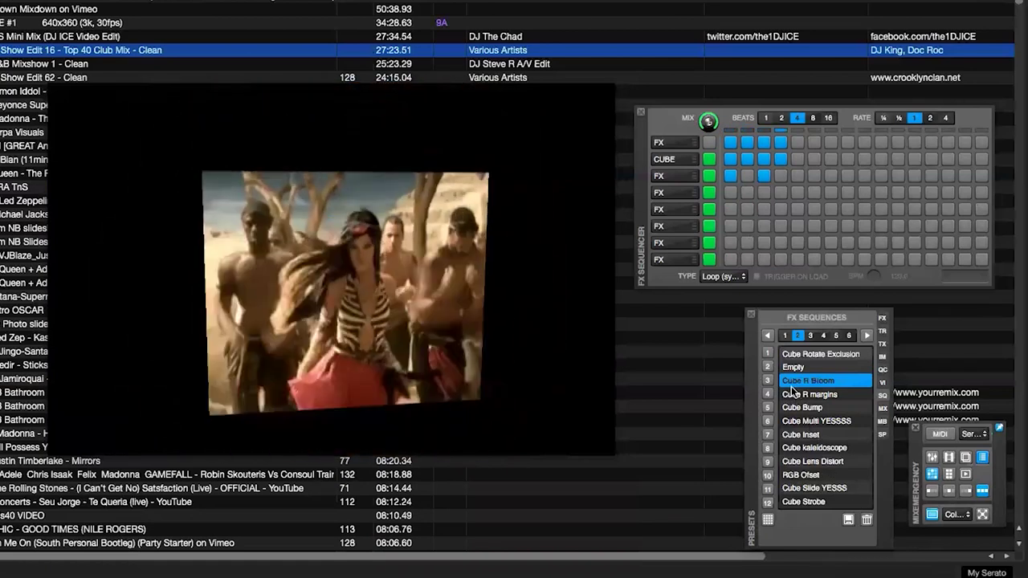
click(768, 366)
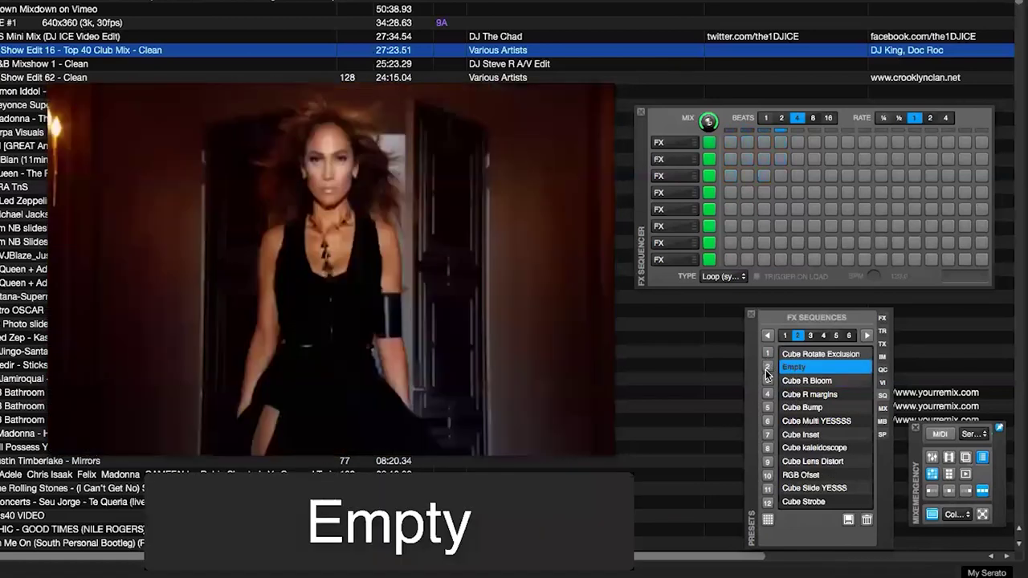